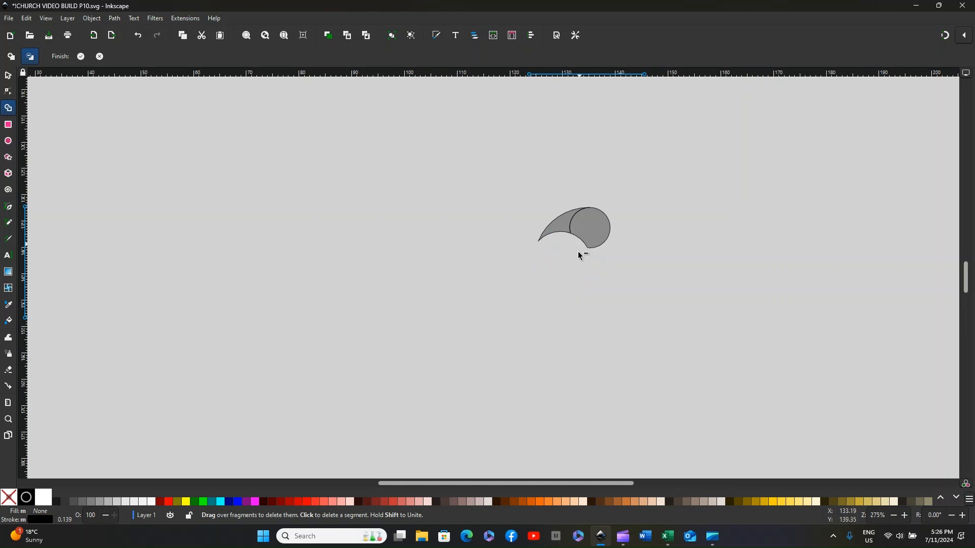
Remove the remaining circle fragment in the Shape Builder, keeping only the curved three-pointed piece, and finish the shape.
click(580, 225)
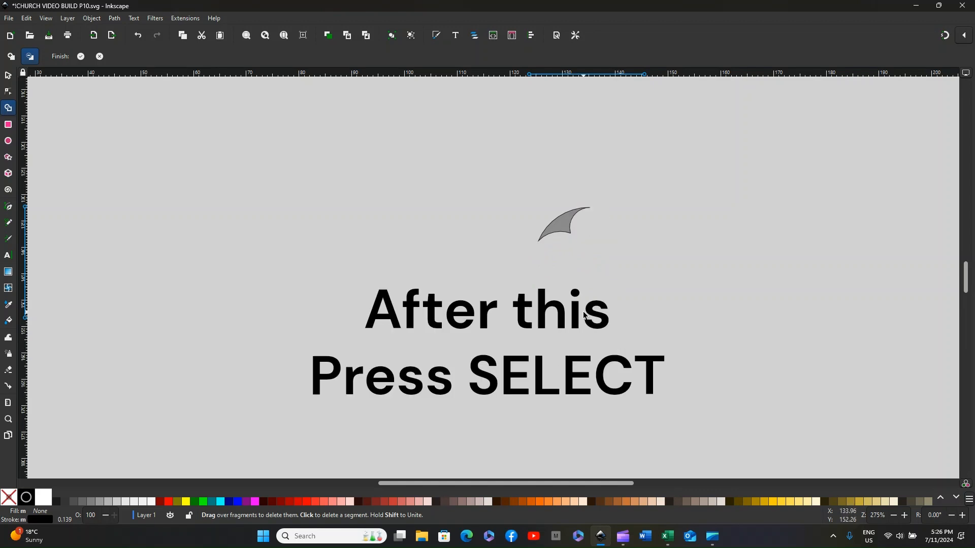
key(s)
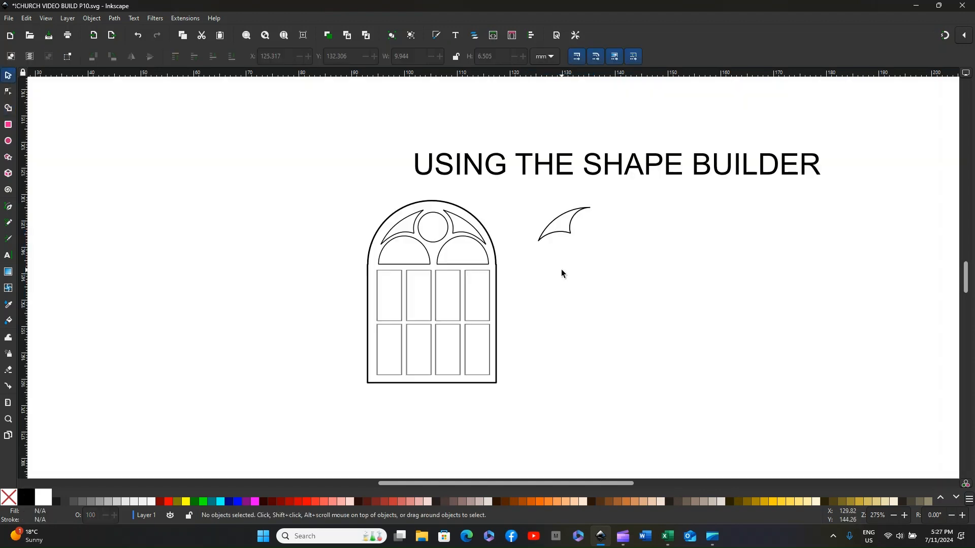
Duplicate the curved three-pointed piece, place the copy beside the original and flip it horizontally.
drag(525, 190, 612, 265)
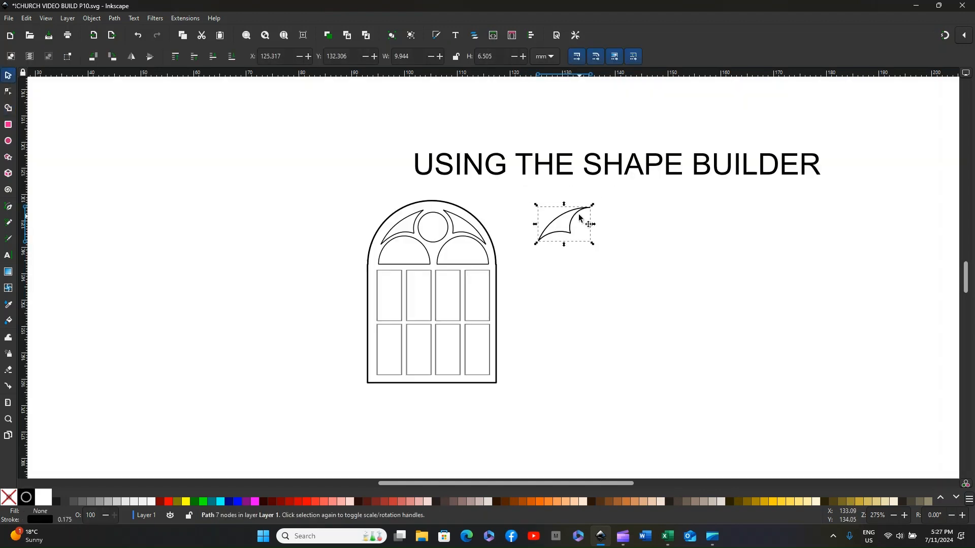
right_click(579, 217)
click(611, 260)
drag(578, 215, 637, 211)
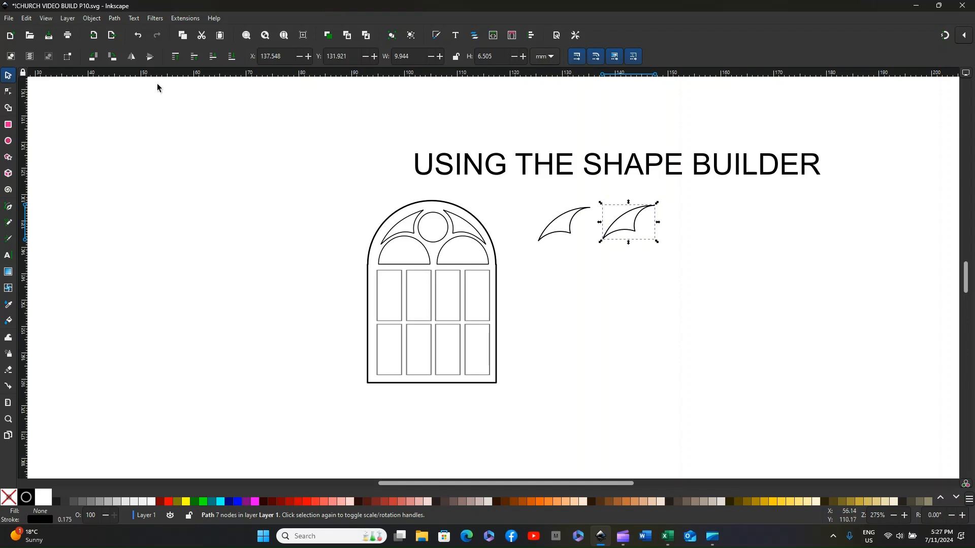
click(130, 56)
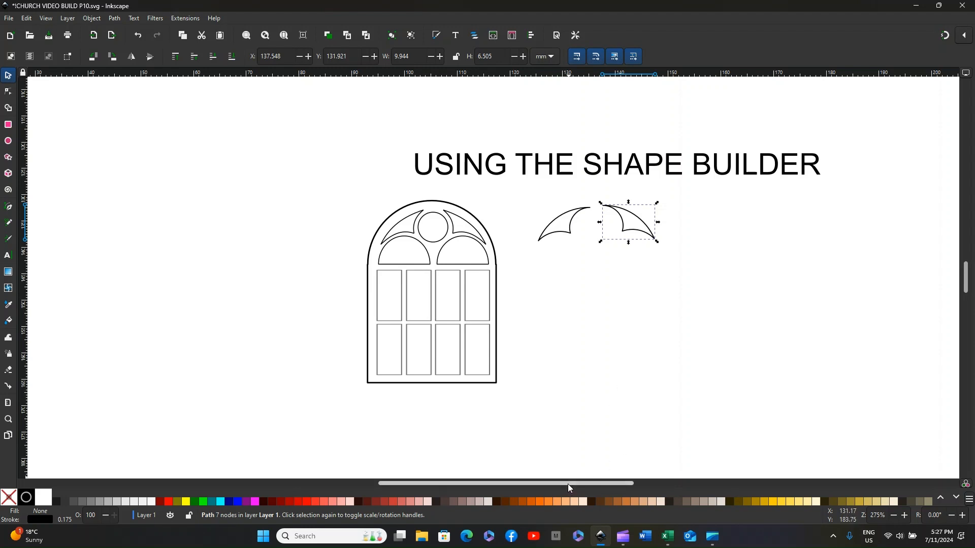
Fit the flipped piece and the original on opposite sides of the circle inside the unfinished arched window.
drag(603, 217, 746, 221)
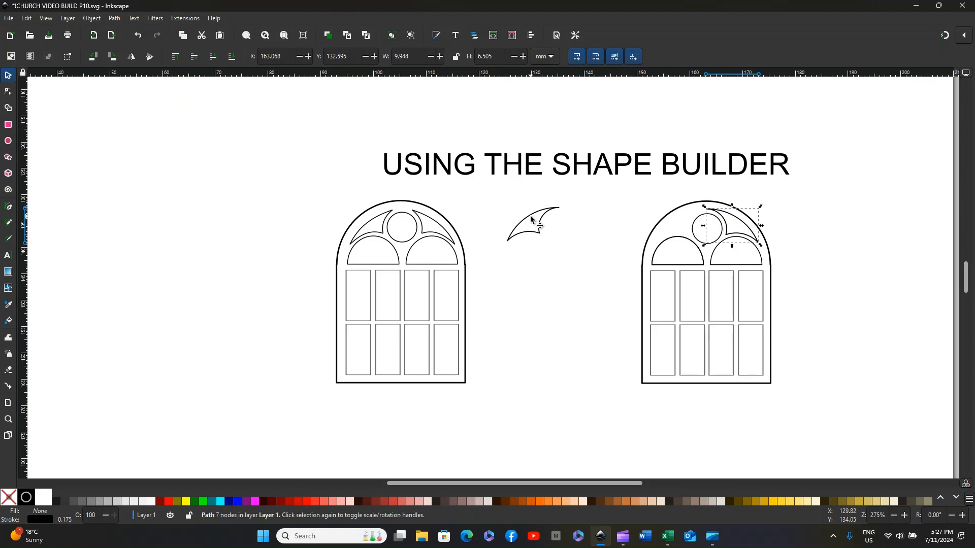
drag(532, 217, 680, 221)
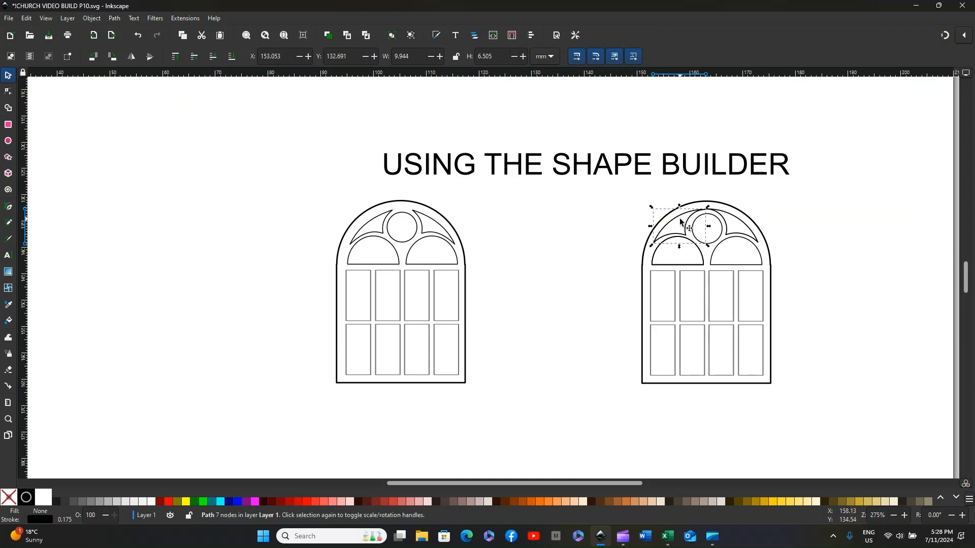
click(729, 219)
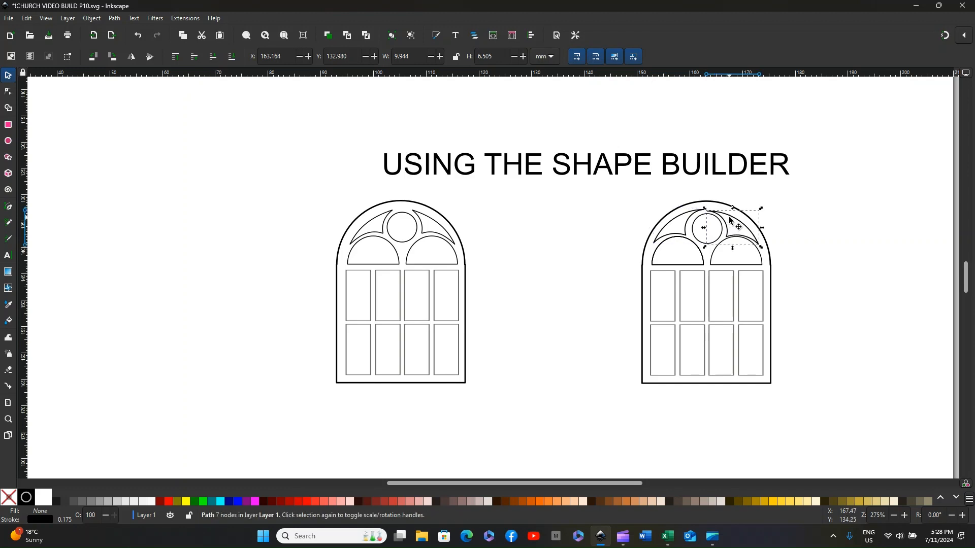
drag(730, 219, 731, 217)
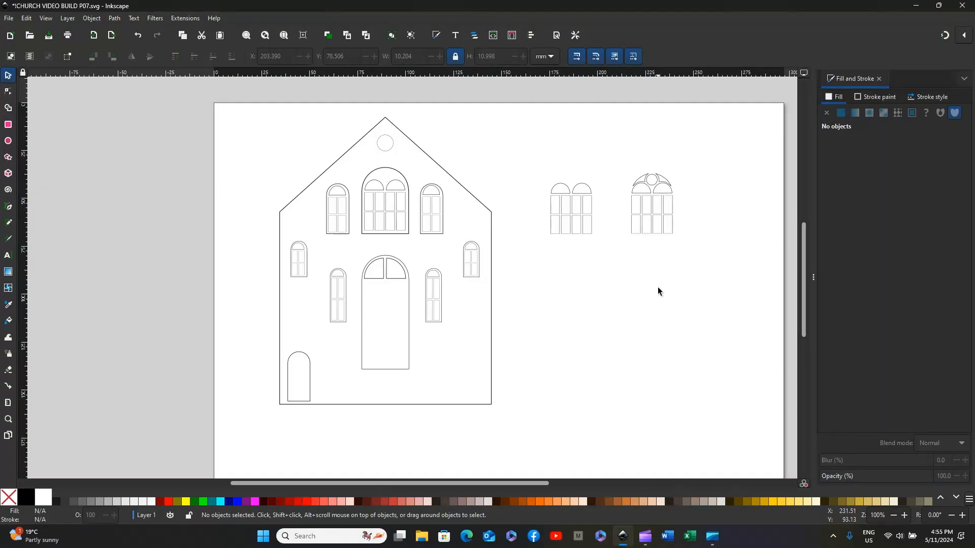
Draw a circle about 13.6 mm wide and fit it, scaled down, above the two half-round panes of the detached window lacking a circle.
key(ctrl)
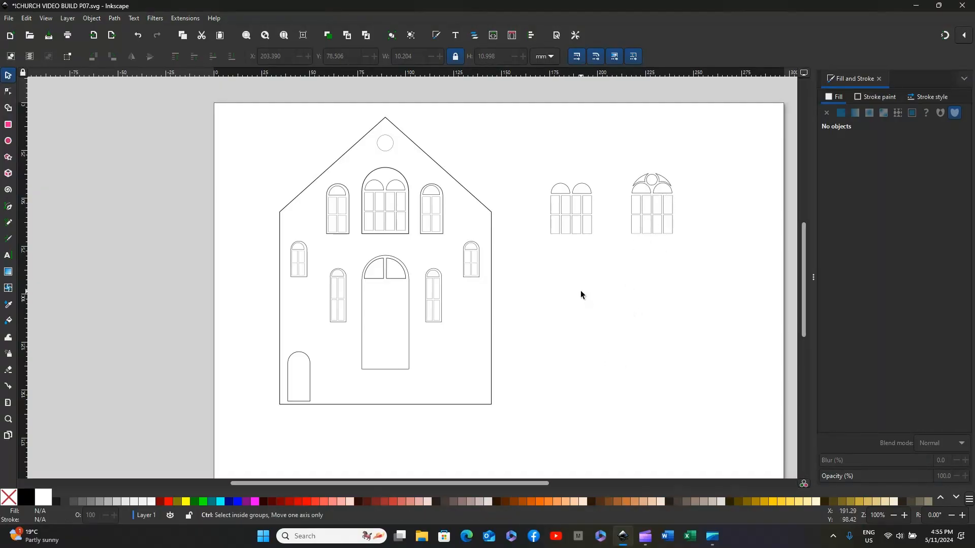
click(8, 141)
drag(592, 269, 618, 300)
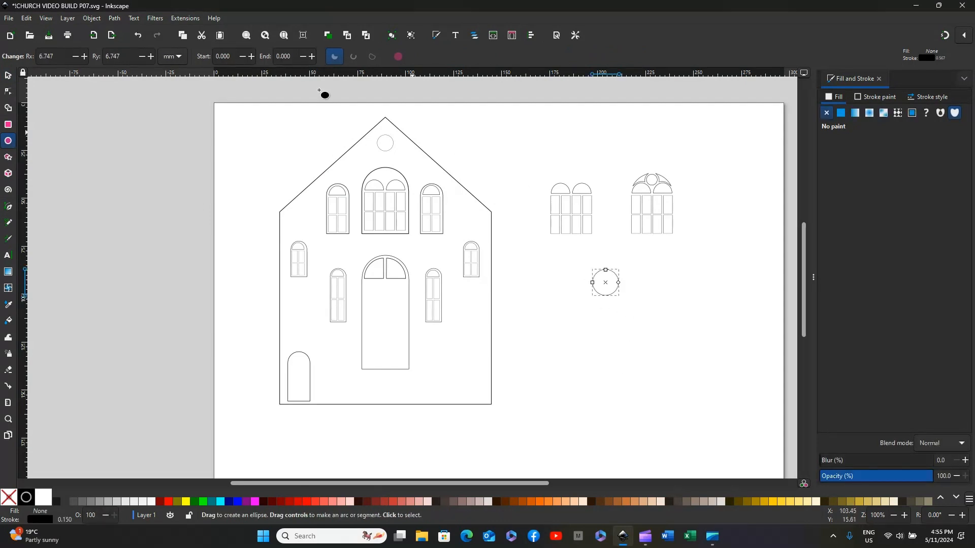
click(8, 76)
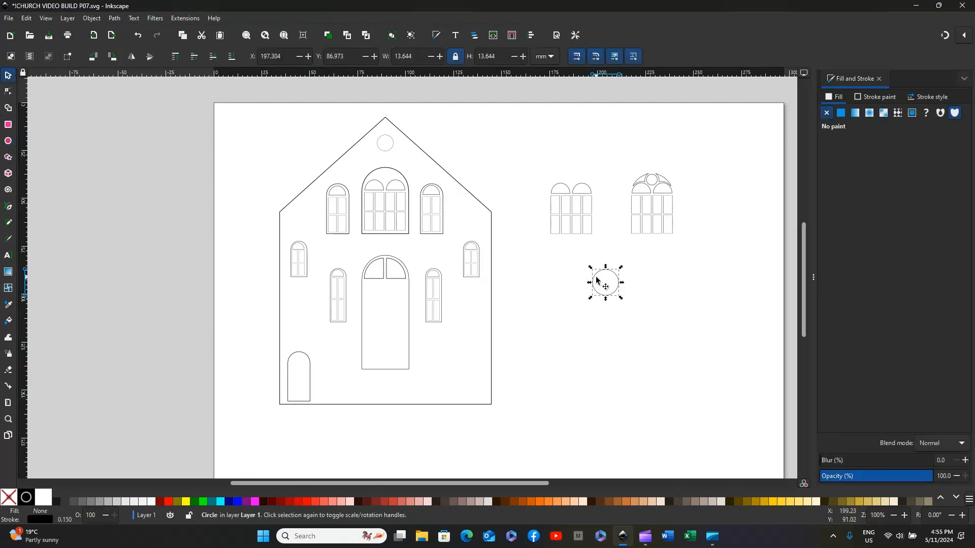
drag(600, 280, 560, 159)
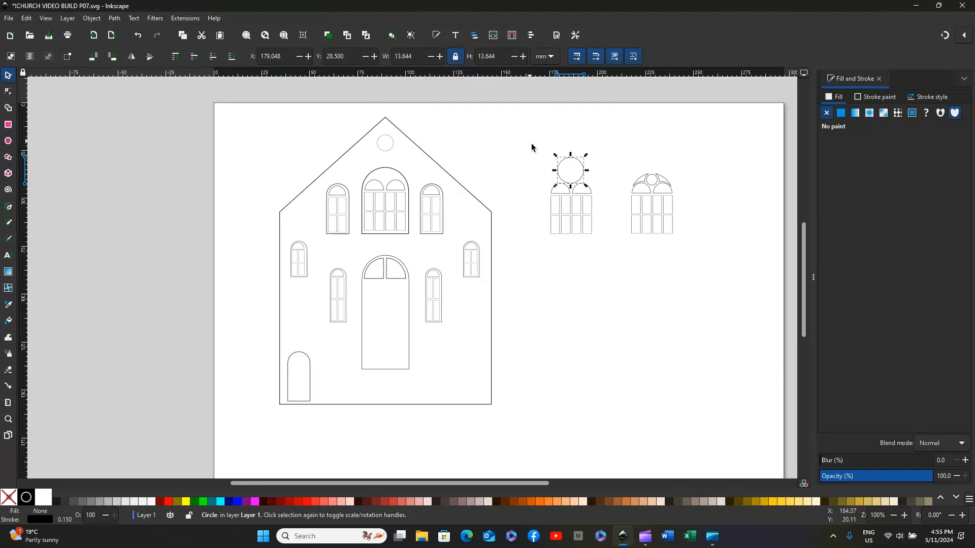
drag(555, 155, 570, 186)
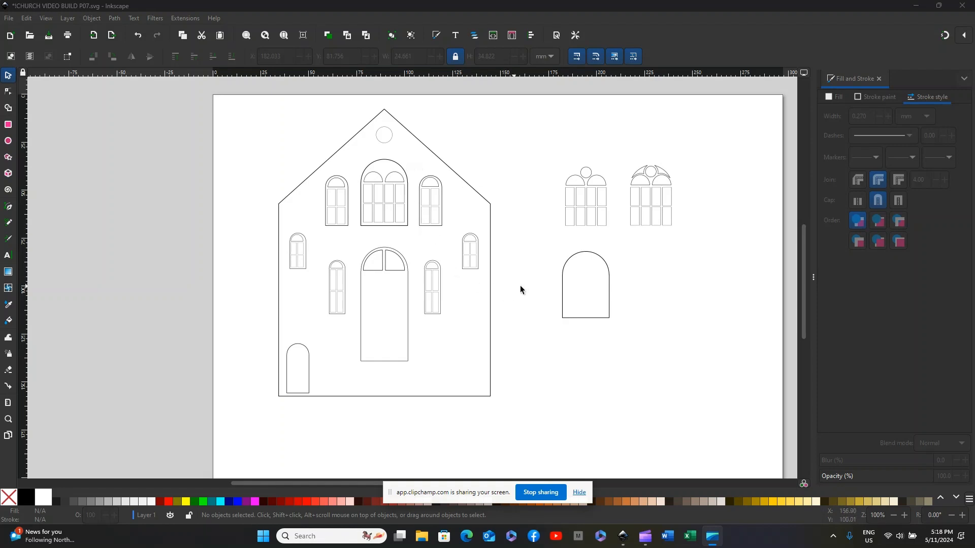
Move the loose arched outline up so it frames the detached window with the new circle.
click(588, 253)
click(588, 250)
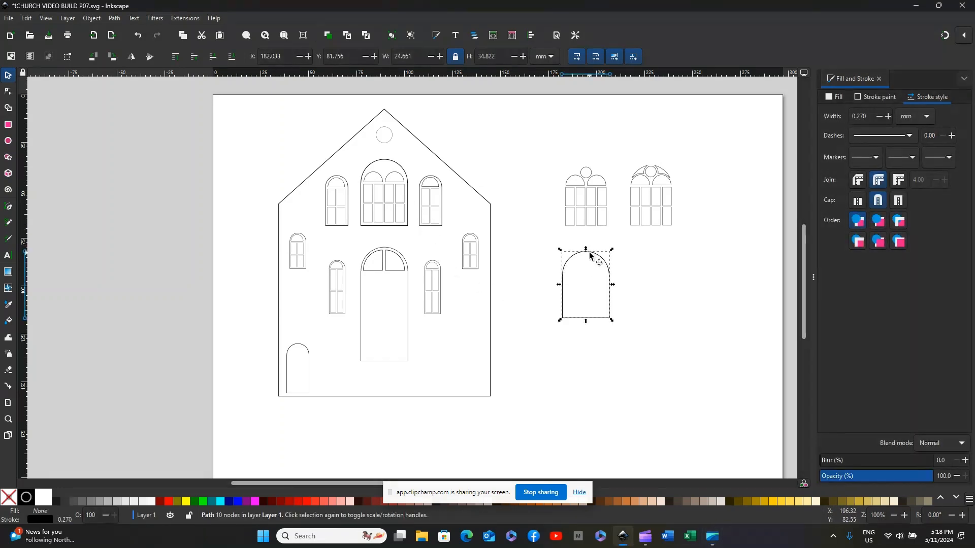
drag(590, 251, 590, 161)
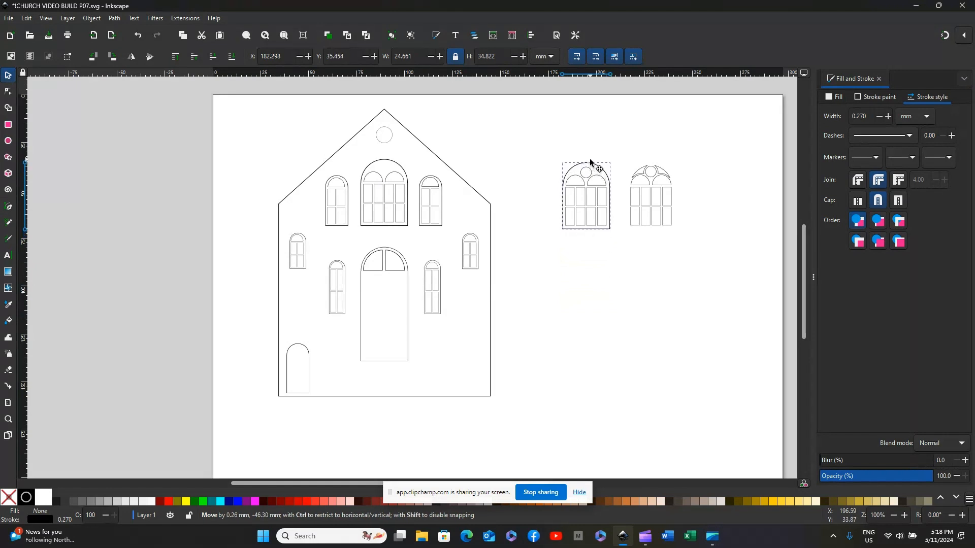
drag(590, 161, 590, 162)
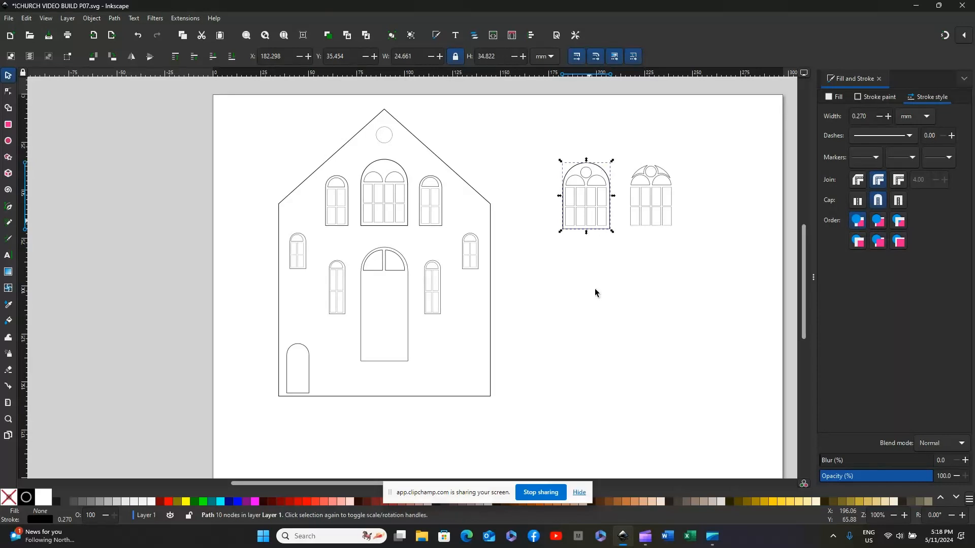
click(611, 338)
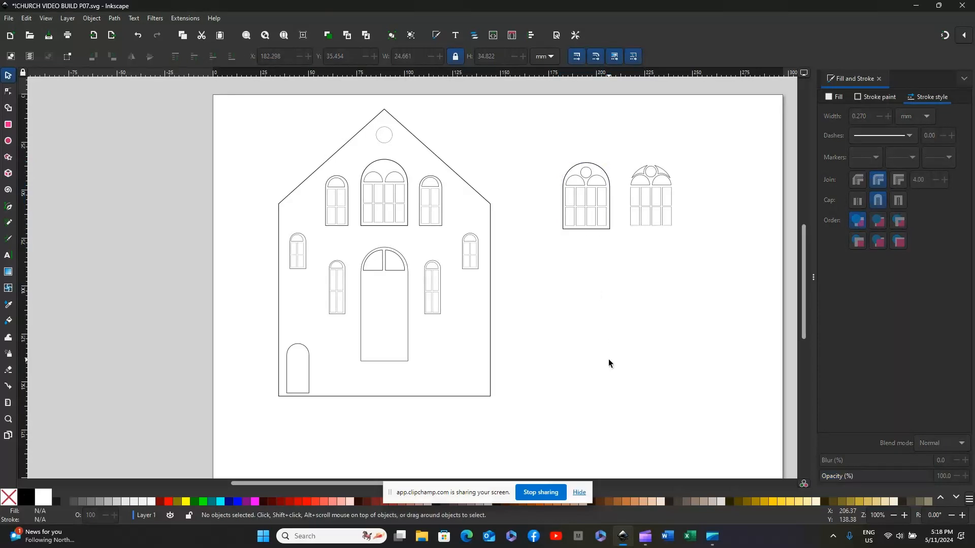
Draw a straight Pen line about 10.7 mm long inside the framed window's arch, from above the first half-round pane to the circle's top.
key(ctrl)
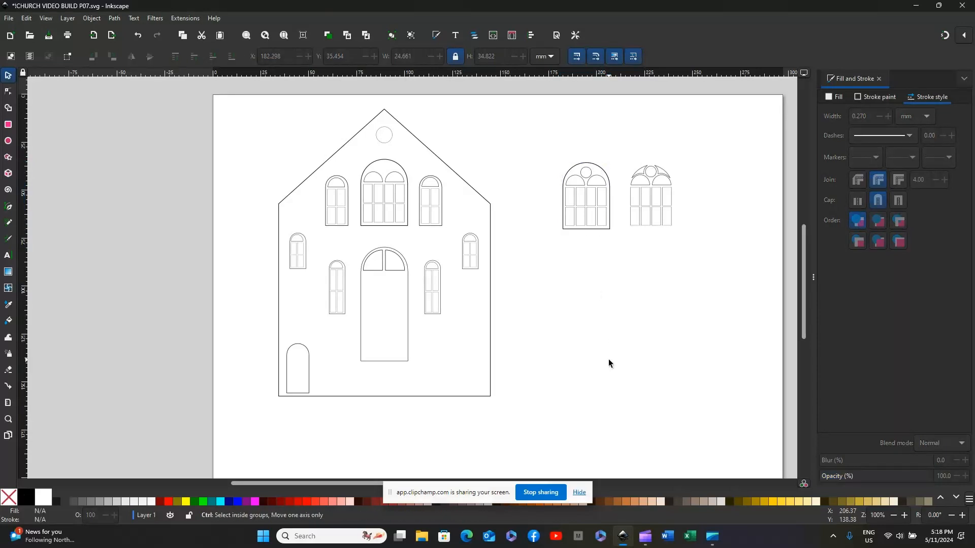
scroll(608, 359, up, 1)
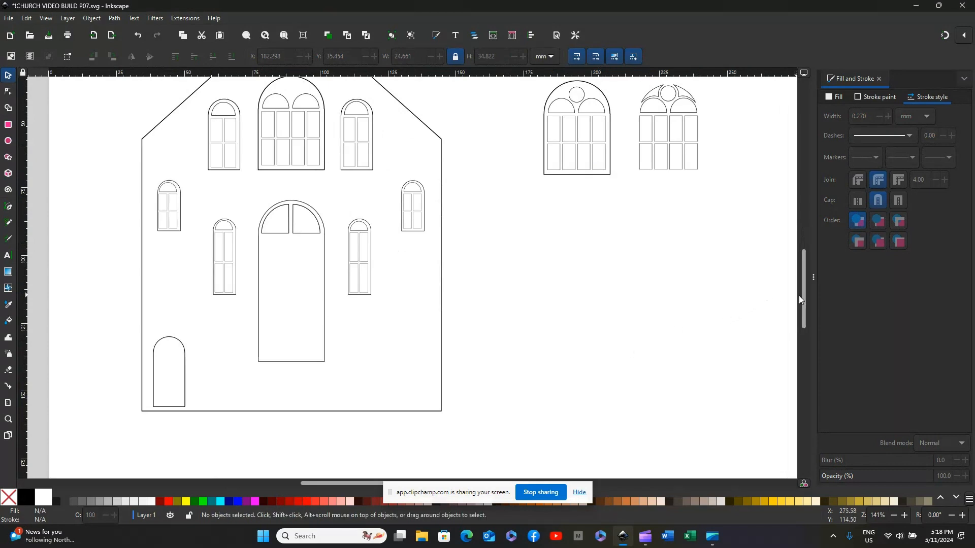
drag(804, 295, 803, 262)
key(ctrl)
scroll(511, 398, up, 1)
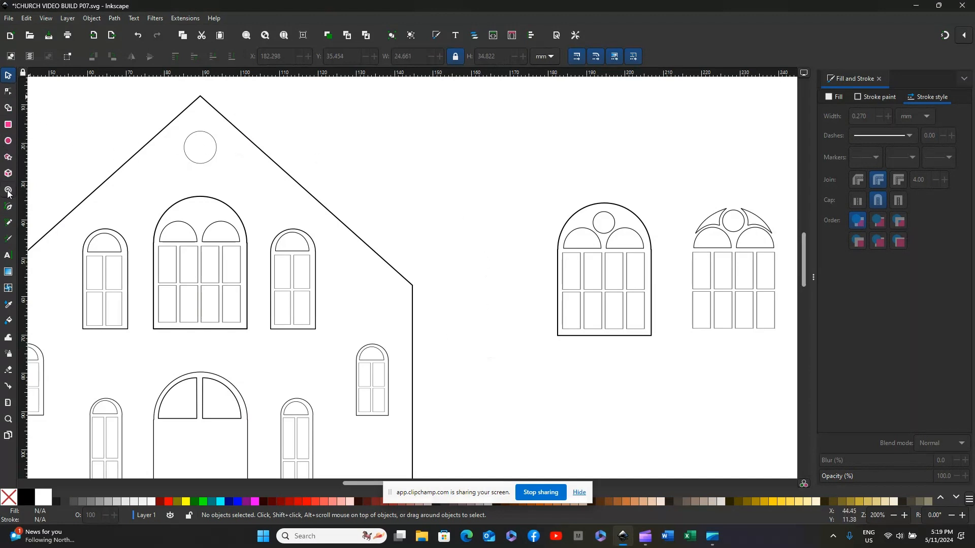
click(8, 208)
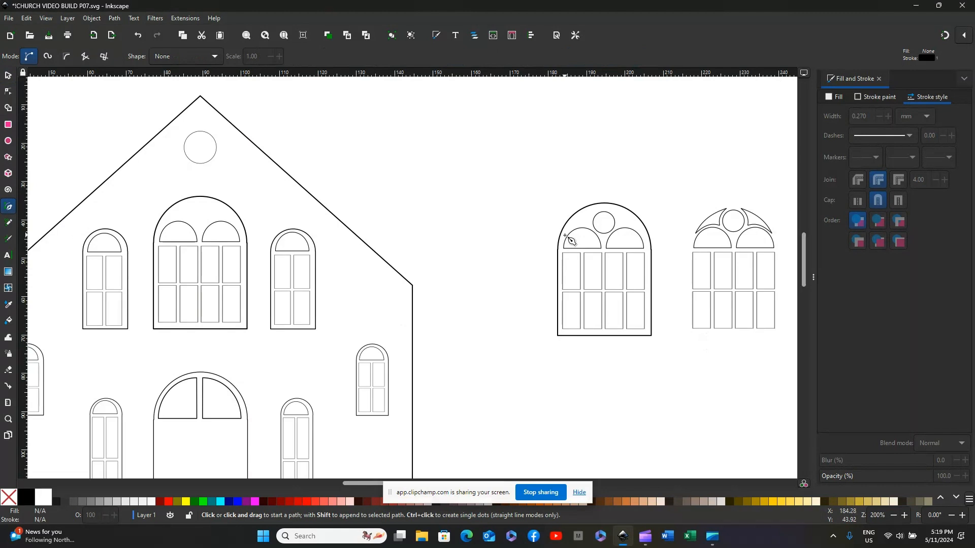
drag(565, 235, 598, 209)
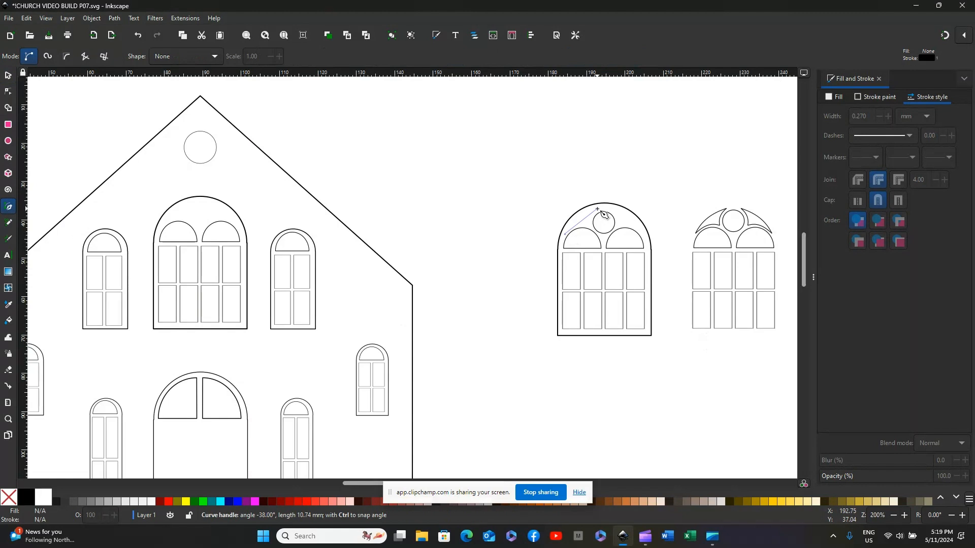
drag(597, 209, 597, 209)
key(Return)
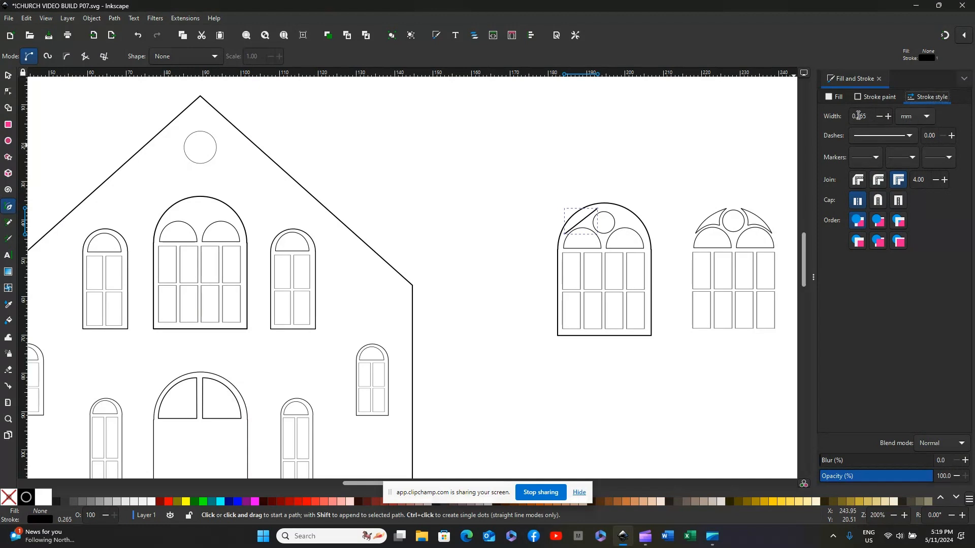
Set the new line's stroke width to 0.15 mm.
drag(858, 116, 873, 115)
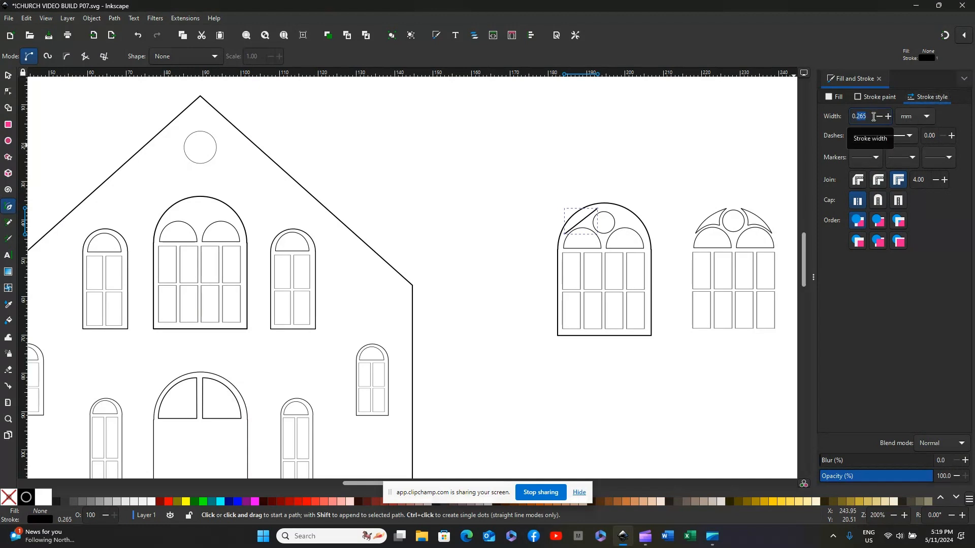
text(1)
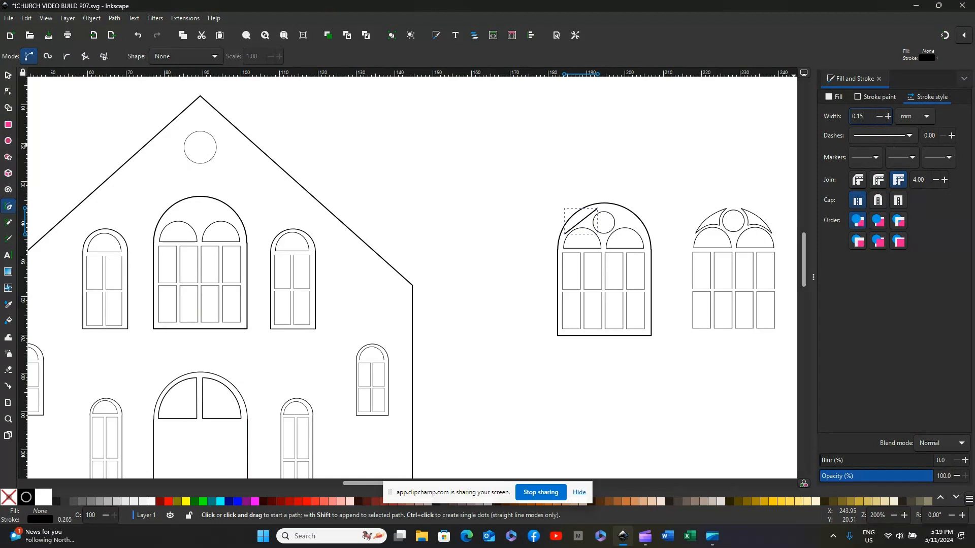
key(Return)
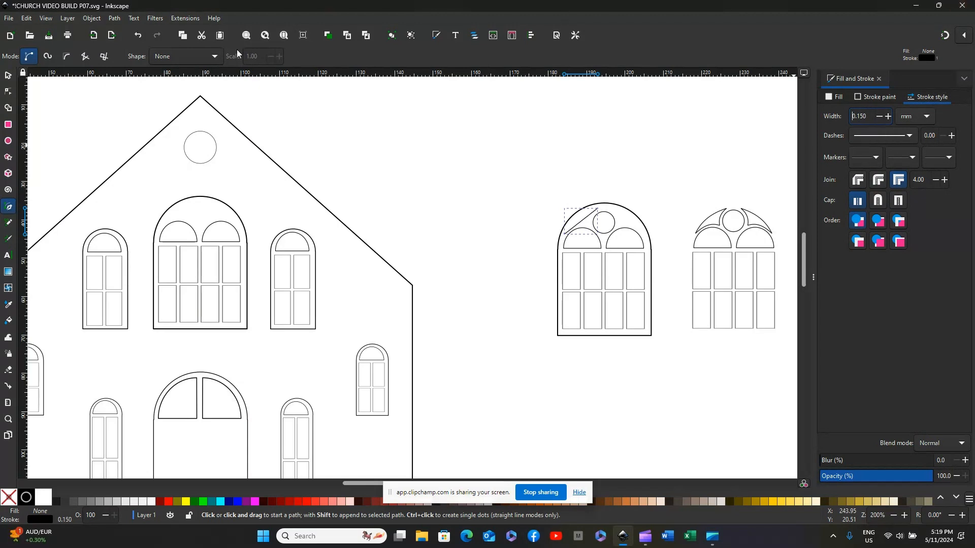
Bend the line outward by editing its segment so it curves parallel to the window's arch, and deselect it.
click(8, 75)
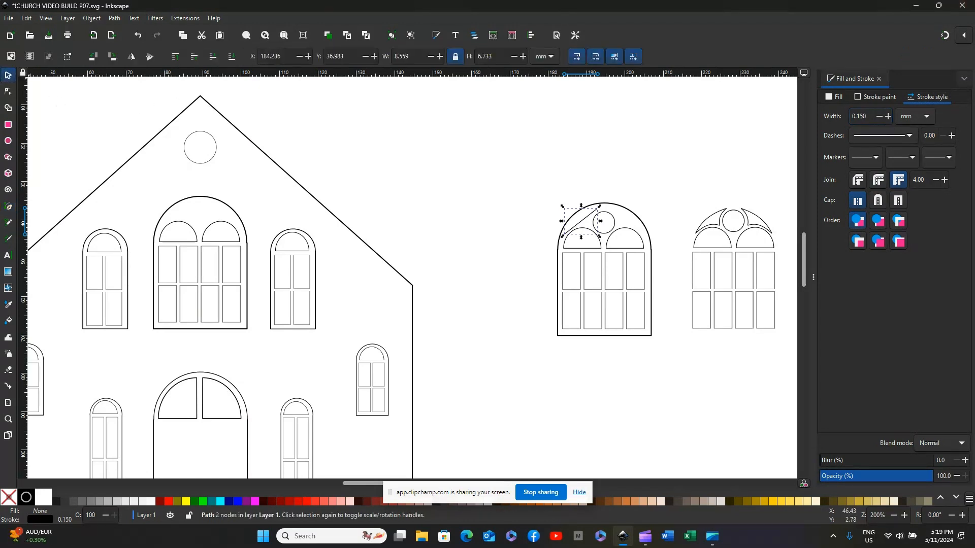
click(7, 92)
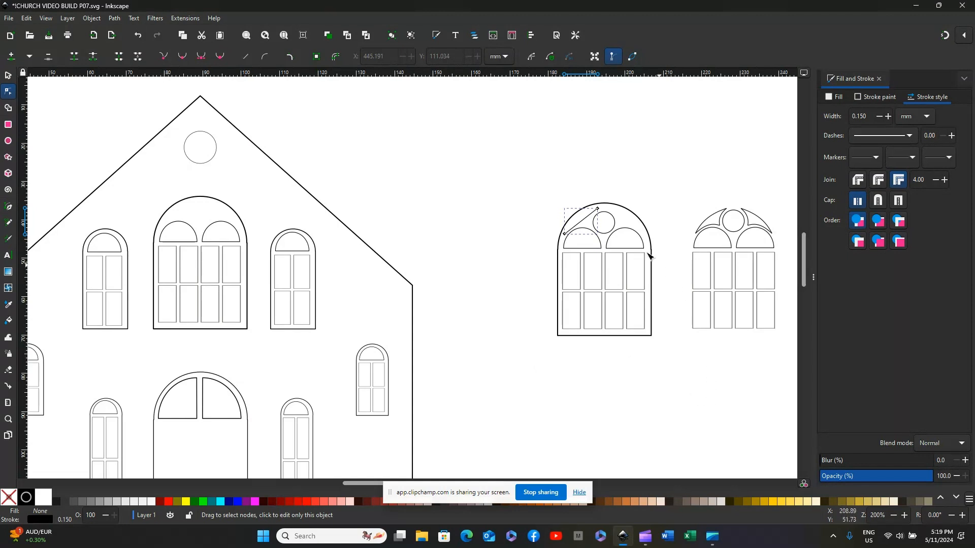
click(592, 229)
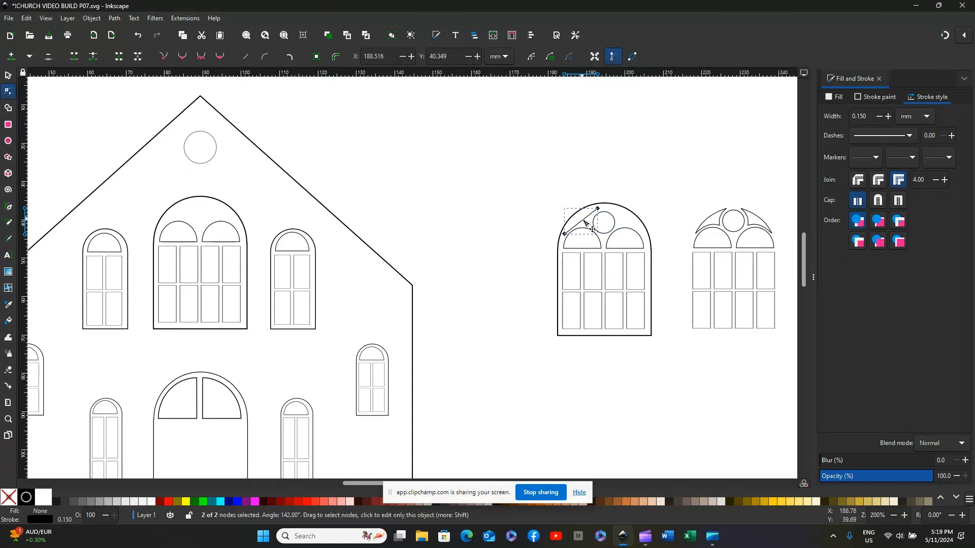
drag(592, 230, 589, 226)
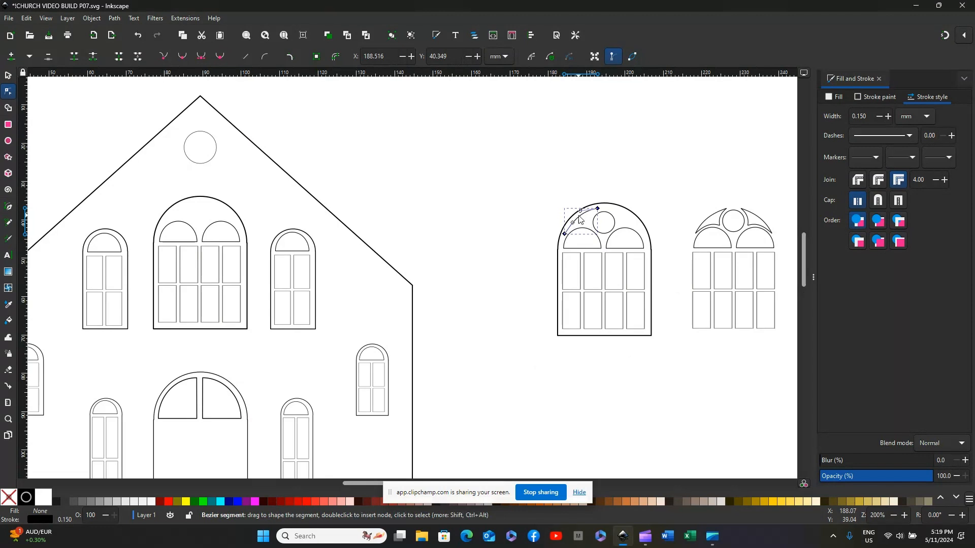
right_click(580, 217)
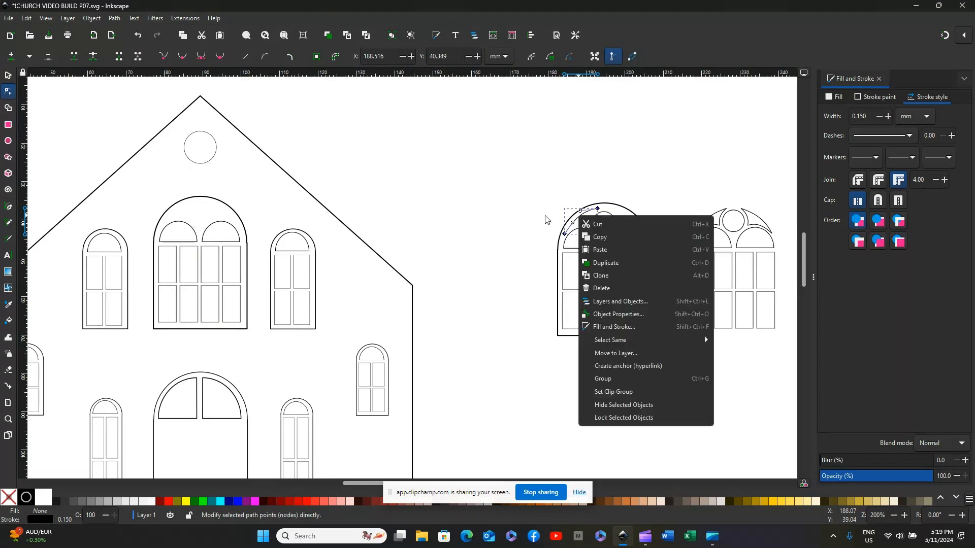
click(10, 76)
click(538, 339)
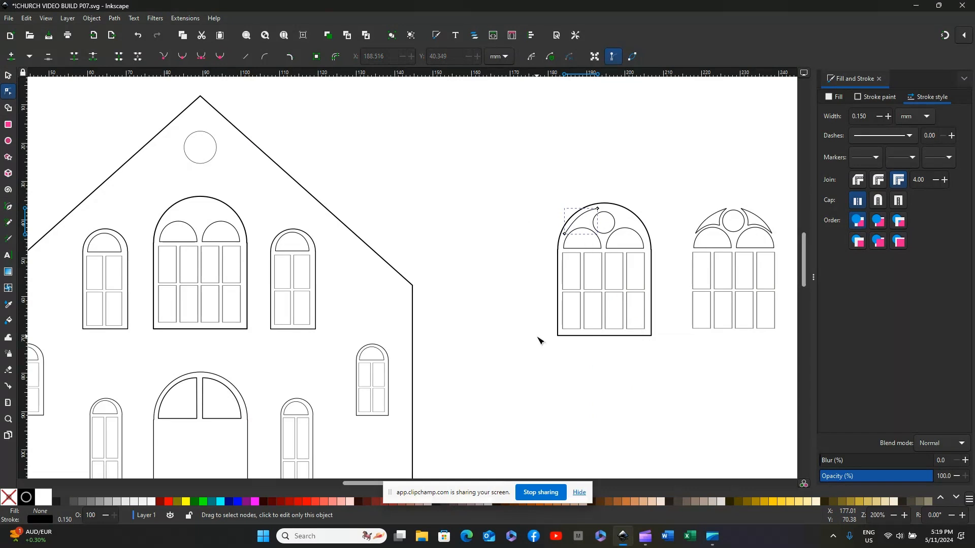
click(550, 355)
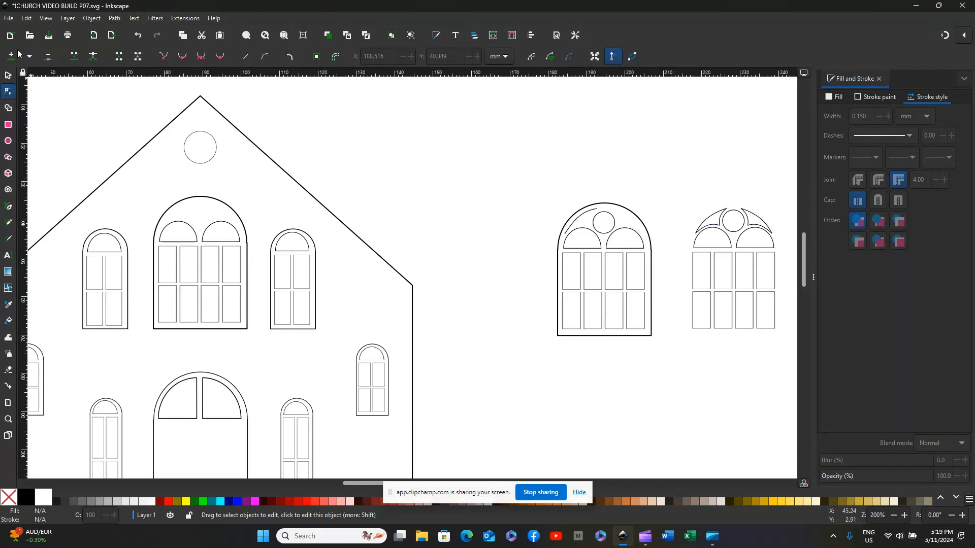
click(8, 75)
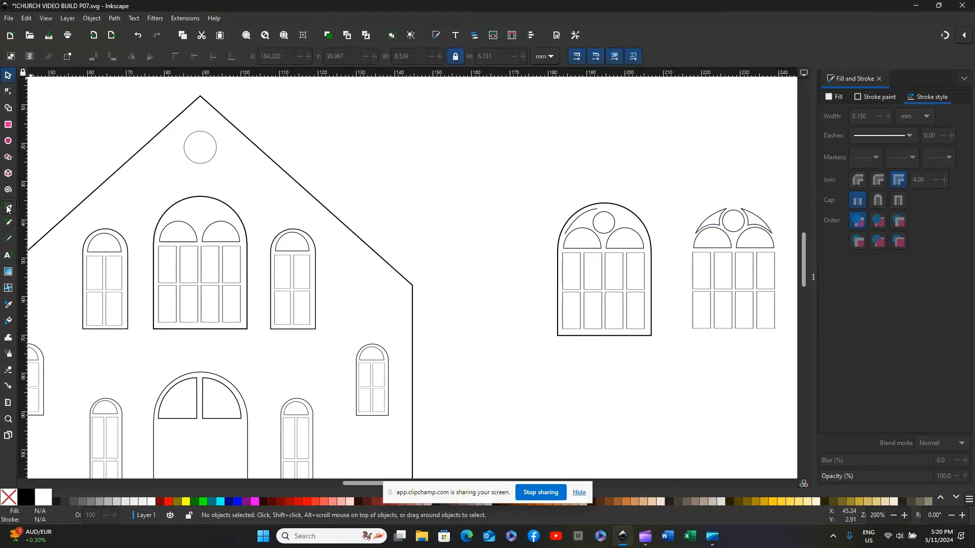
click(7, 206)
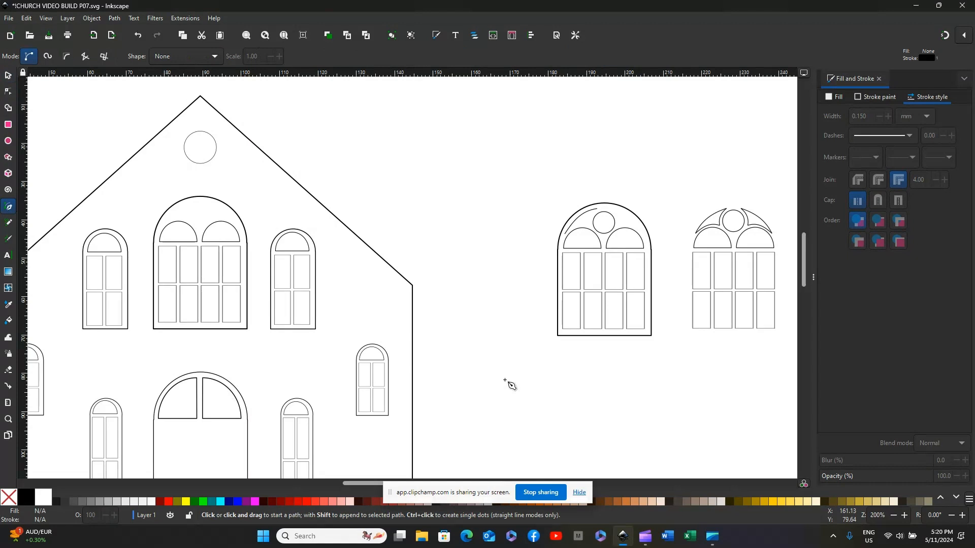
click(566, 235)
drag(566, 235, 579, 228)
drag(585, 223, 590, 227)
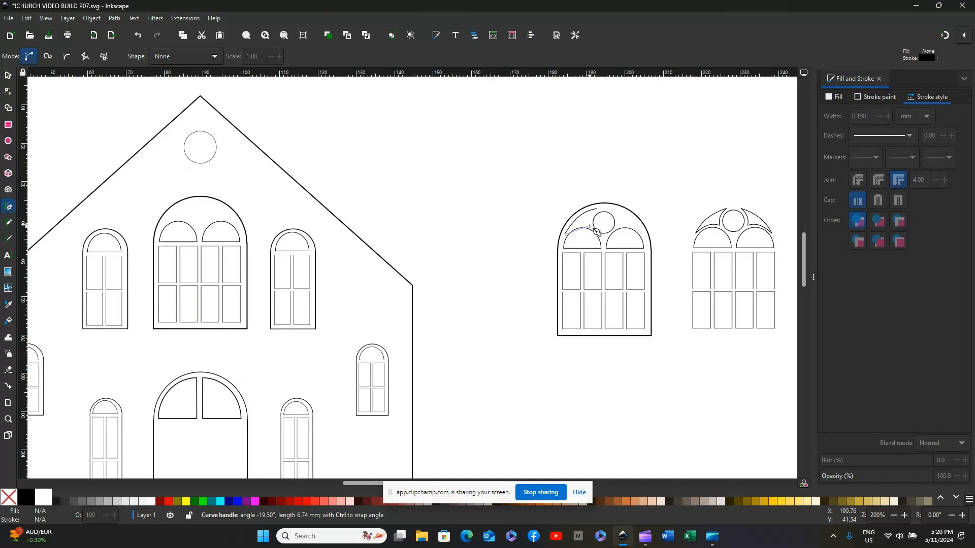
key(Return)
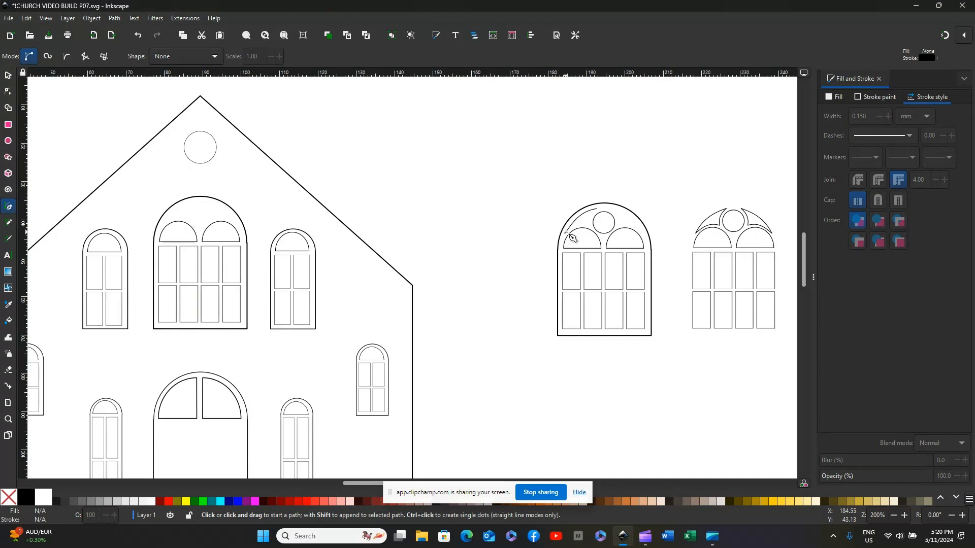
Draw a Pen line about 6.8 mm long from the arched line's lower end to the circle's left side, with a 0.15 mm stroke.
drag(565, 234, 591, 226)
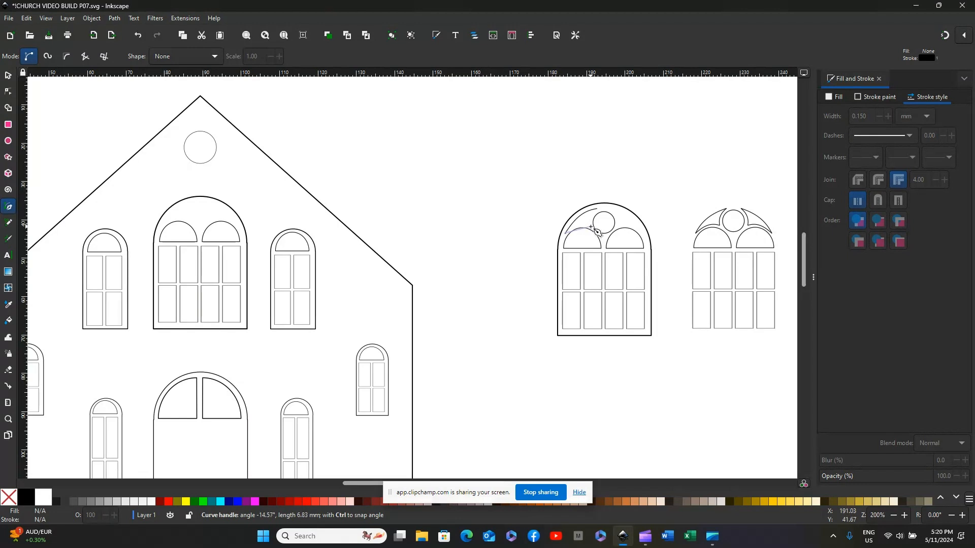
double_click(591, 227)
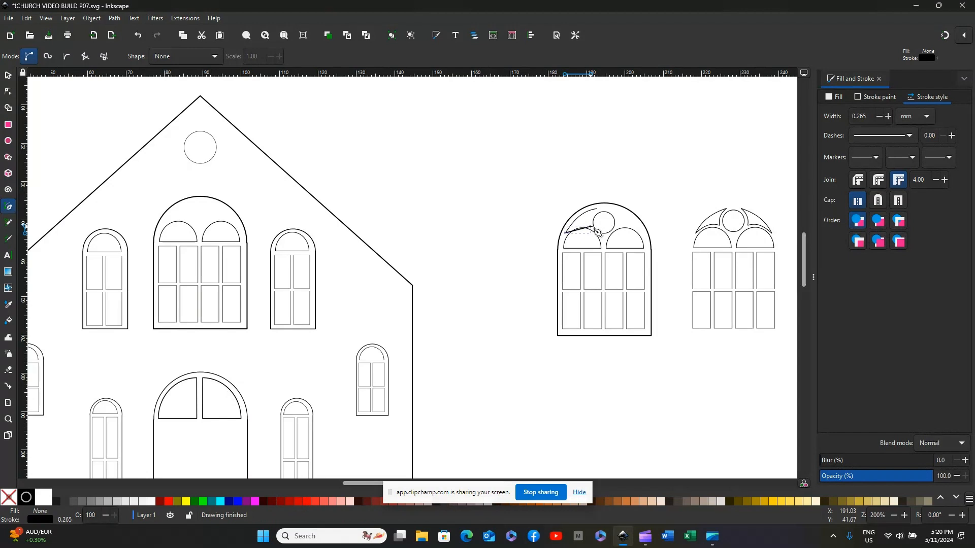
double_click(857, 116)
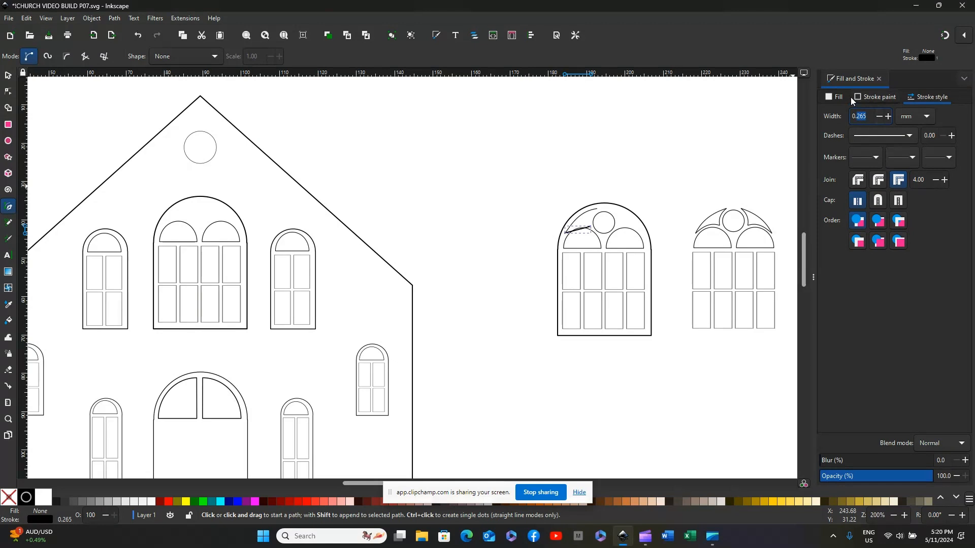
key(Return)
click(491, 325)
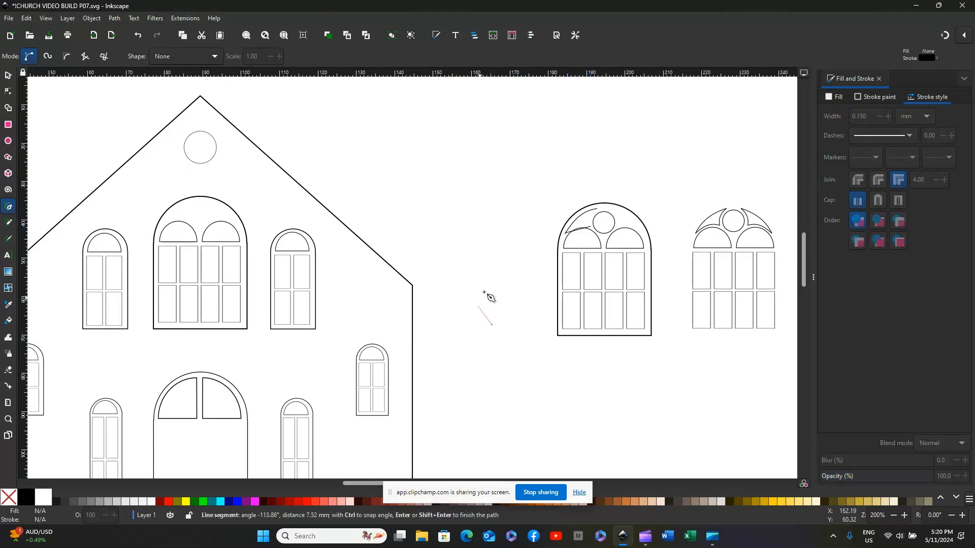
Bend the new line upward by editing its segment so it curves parallel to the first half-round pane, and deselect it.
click(7, 76)
click(7, 92)
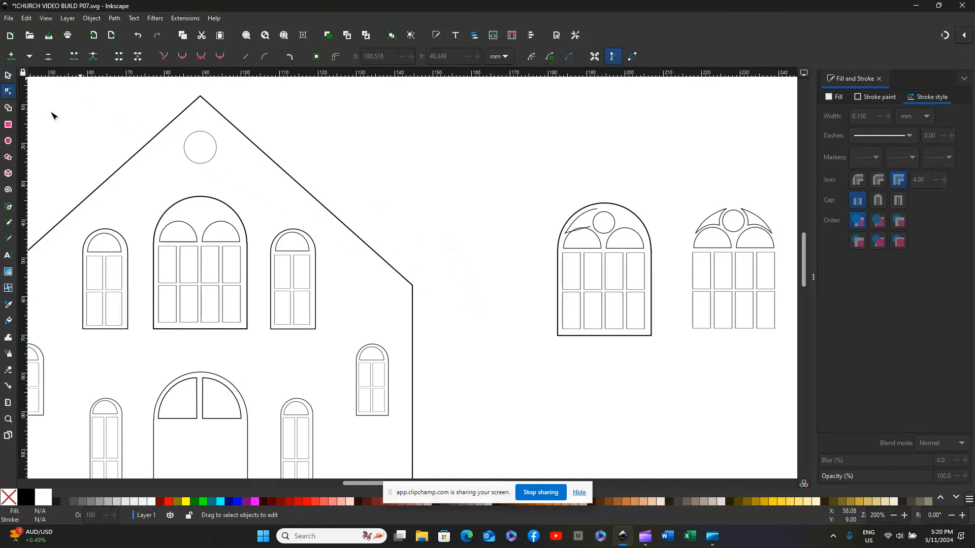
click(583, 233)
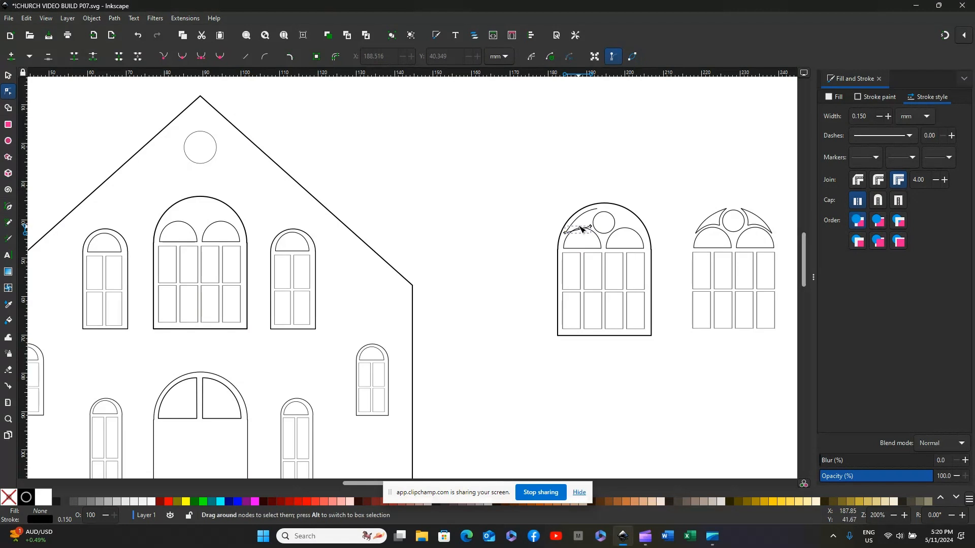
click(581, 232)
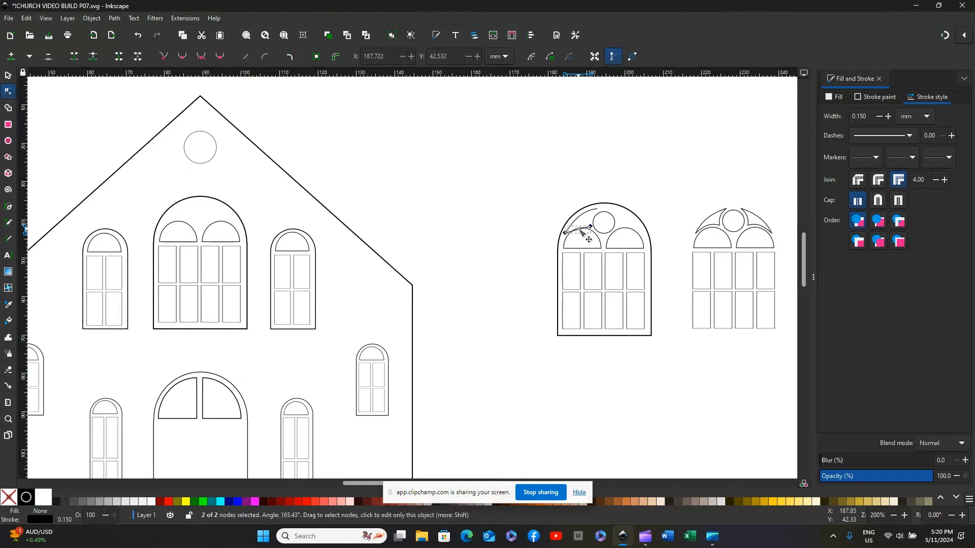
drag(580, 230, 579, 226)
right_click(578, 225)
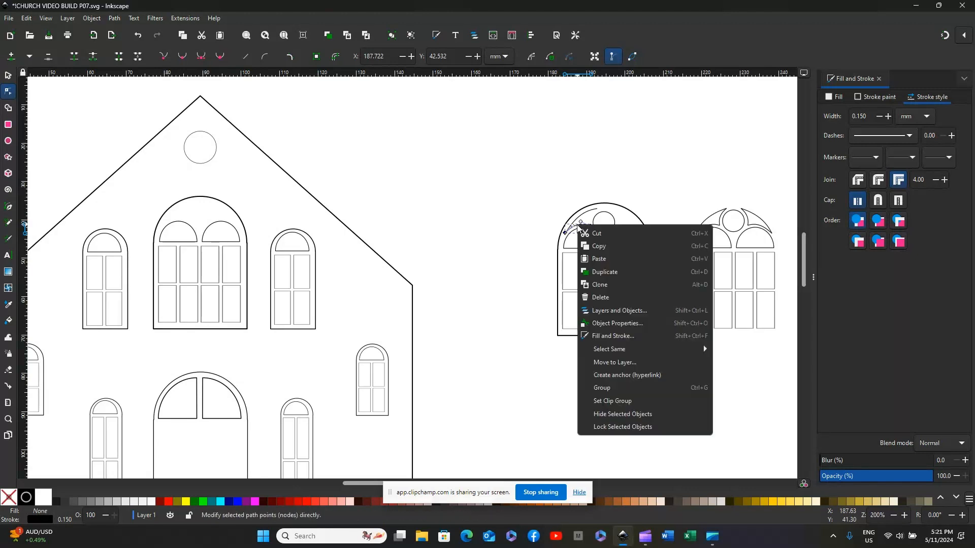
click(8, 75)
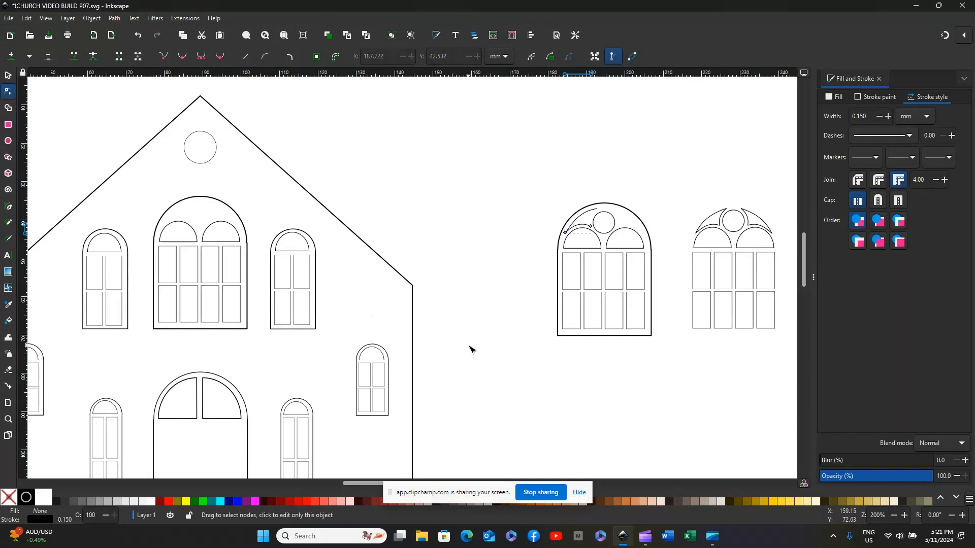
click(491, 252)
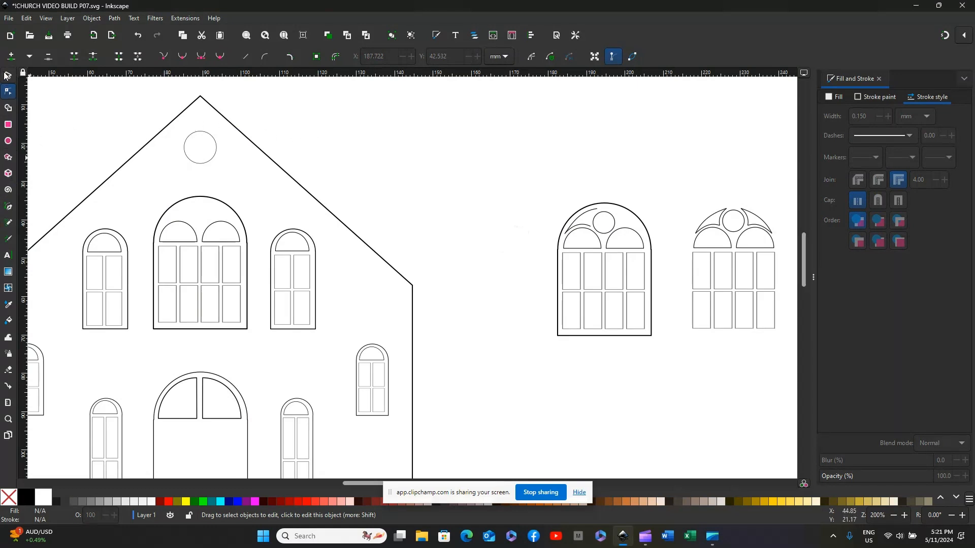
Draw a straight Pen line about 5 mm long connecting the inner ends of the two curved lines beside the circle.
click(9, 206)
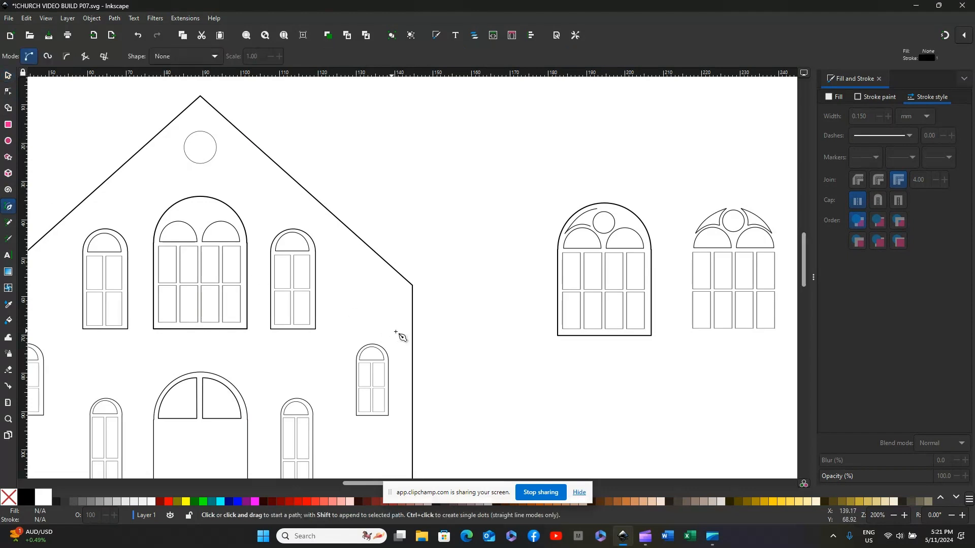
click(592, 227)
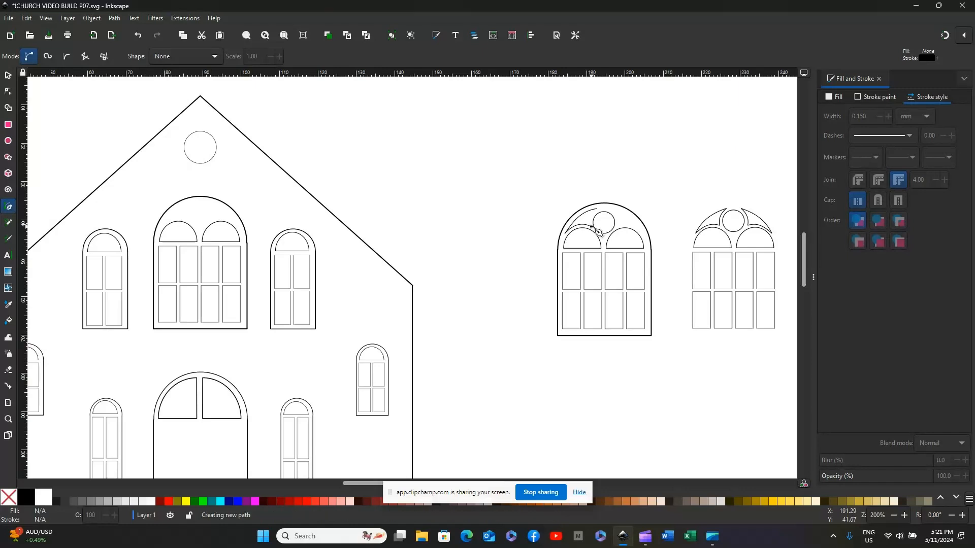
drag(592, 227, 600, 210)
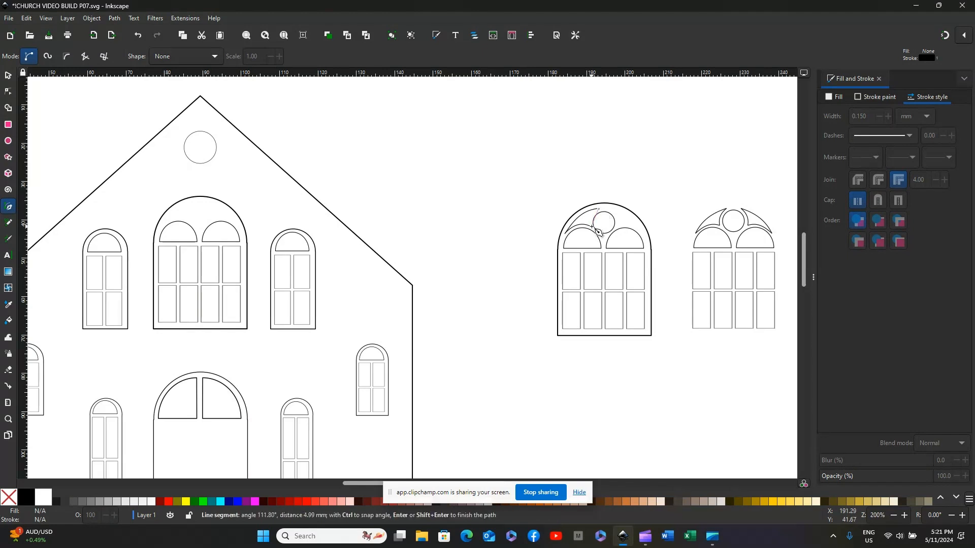
click(592, 226)
right_click(592, 226)
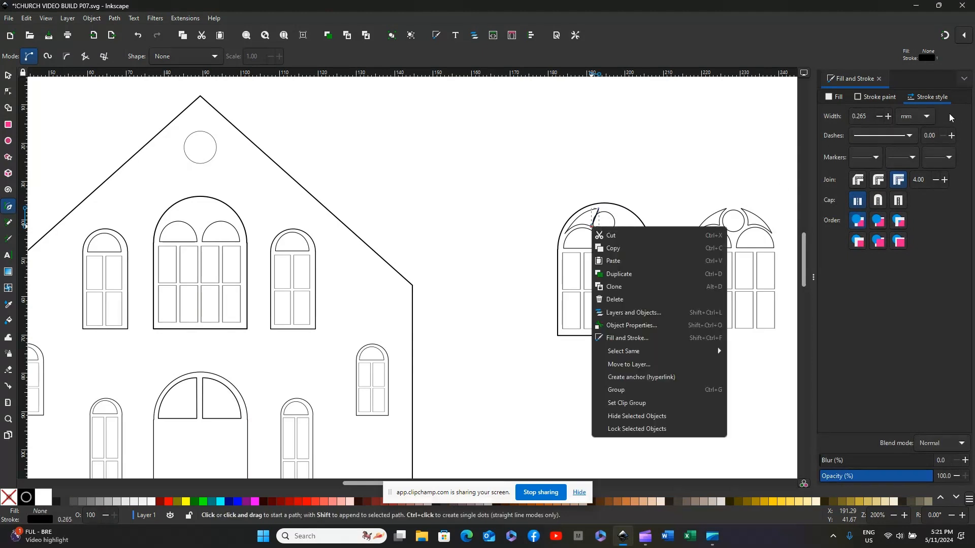
Set the short connecting line's stroke width to 0.15 mm and deselect it.
click(859, 117)
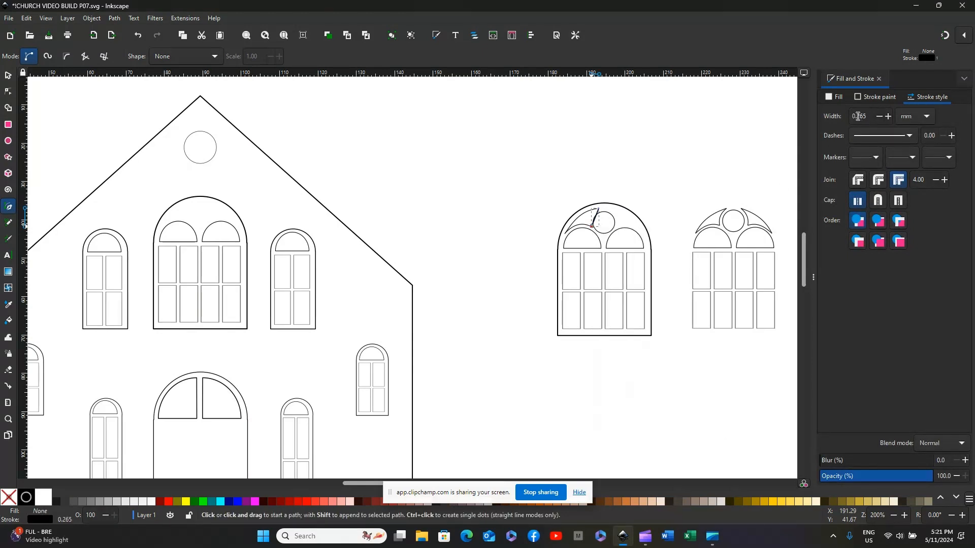
double_click(866, 115)
text(0.15)
click(8, 76)
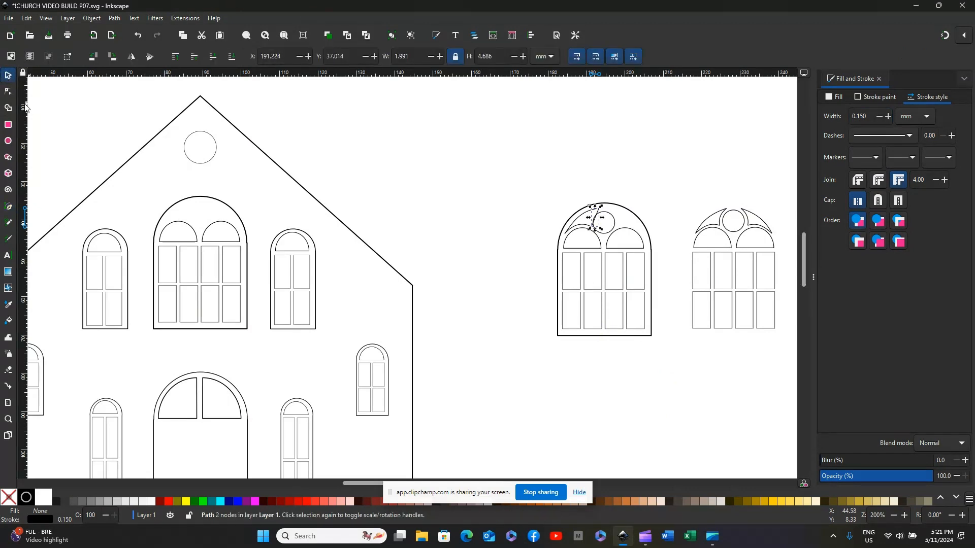
click(435, 157)
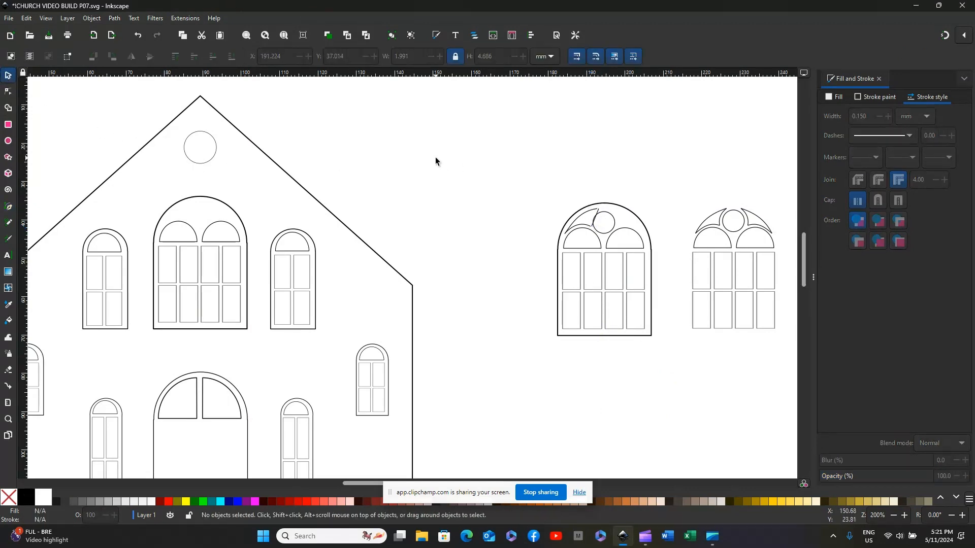
Move the short connecting line about 0.26 mm left, away from the circle, so it meets the ends of both curves.
click(597, 221)
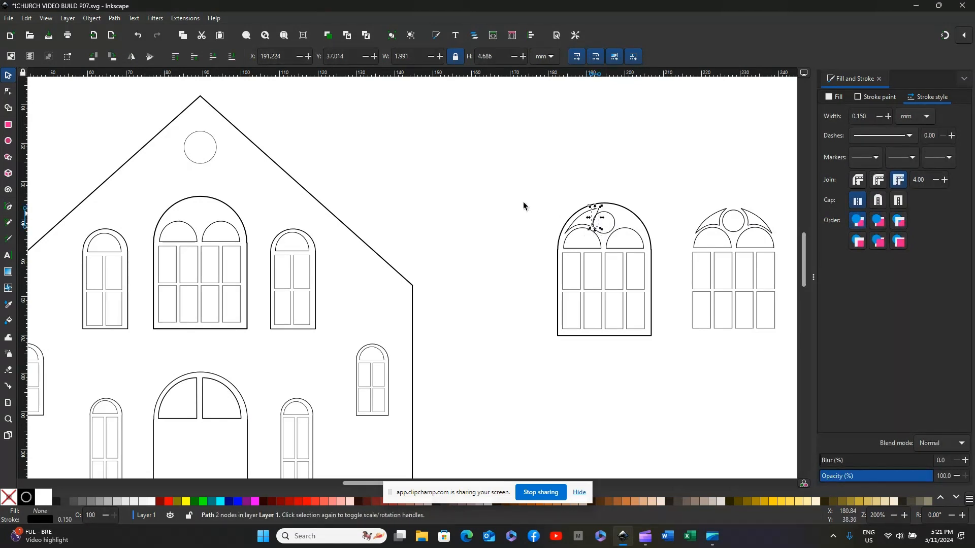
scroll(577, 160, up, 2)
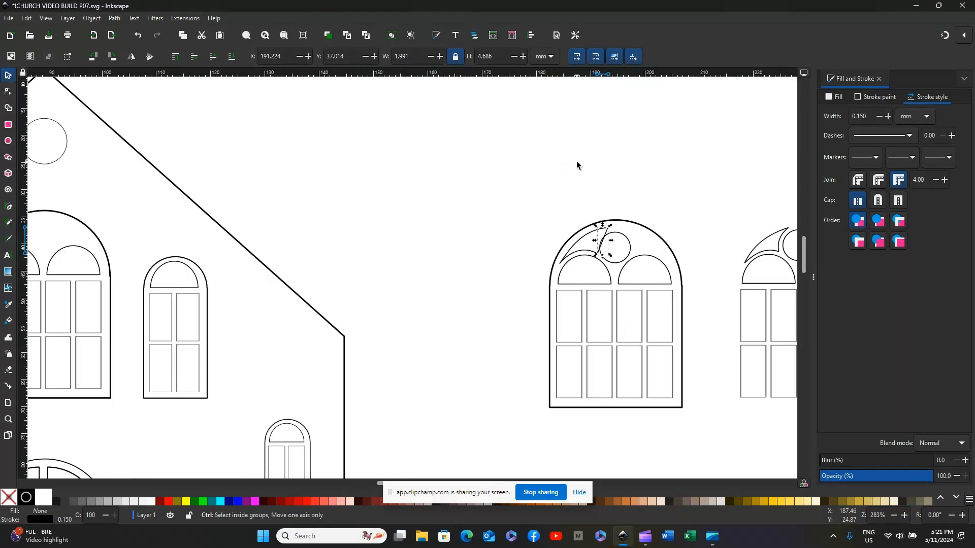
click(618, 182)
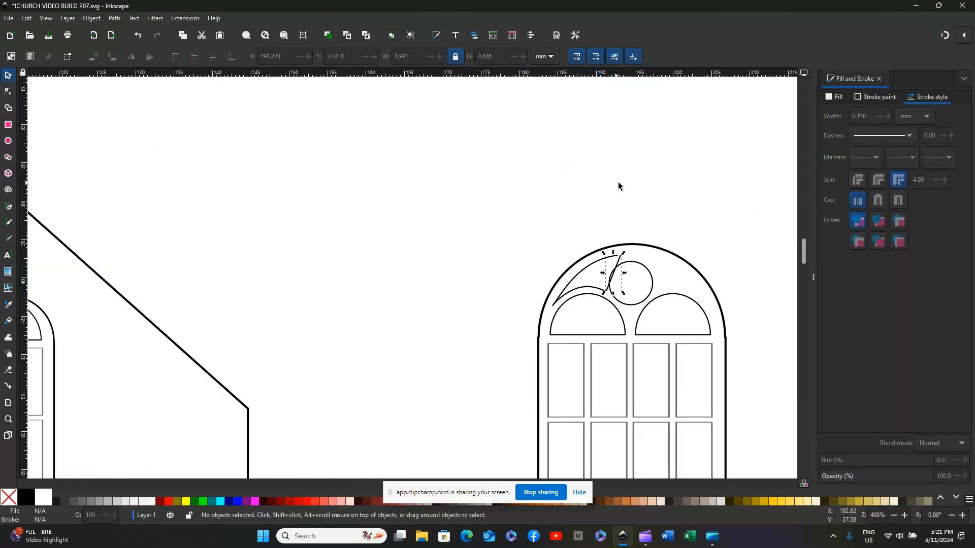
click(614, 274)
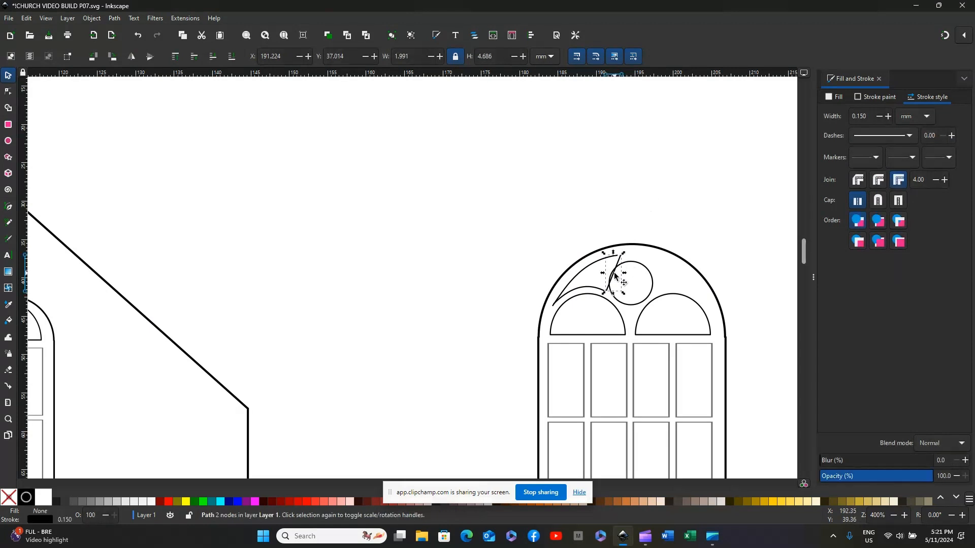
drag(614, 274, 611, 274)
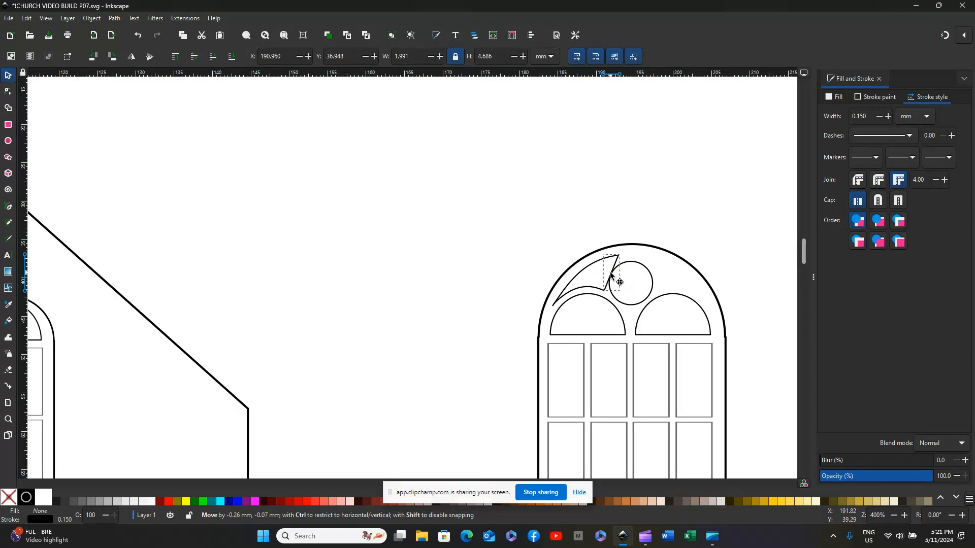
click(485, 209)
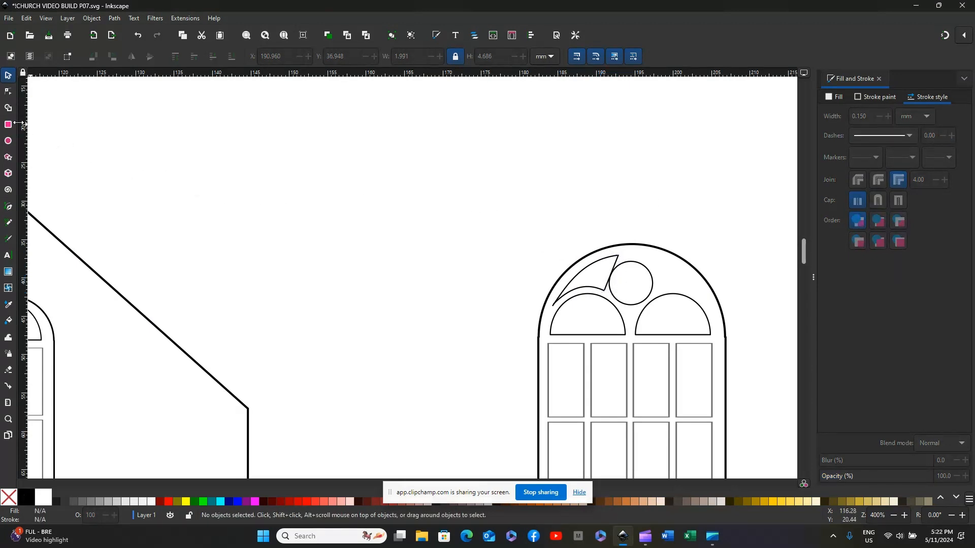
Bend the short connecting line away from the circle by editing its segment so it curves around the circle's left side.
click(7, 92)
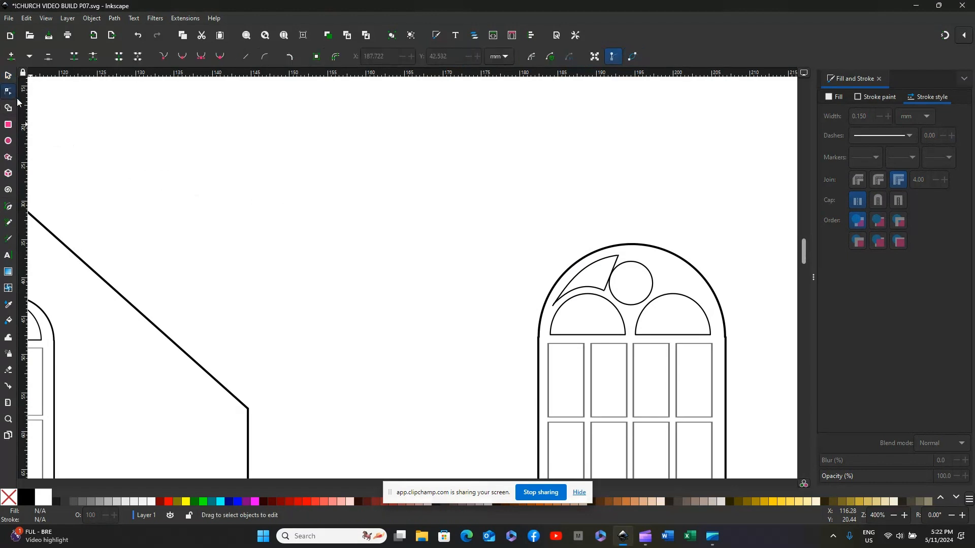
click(613, 275)
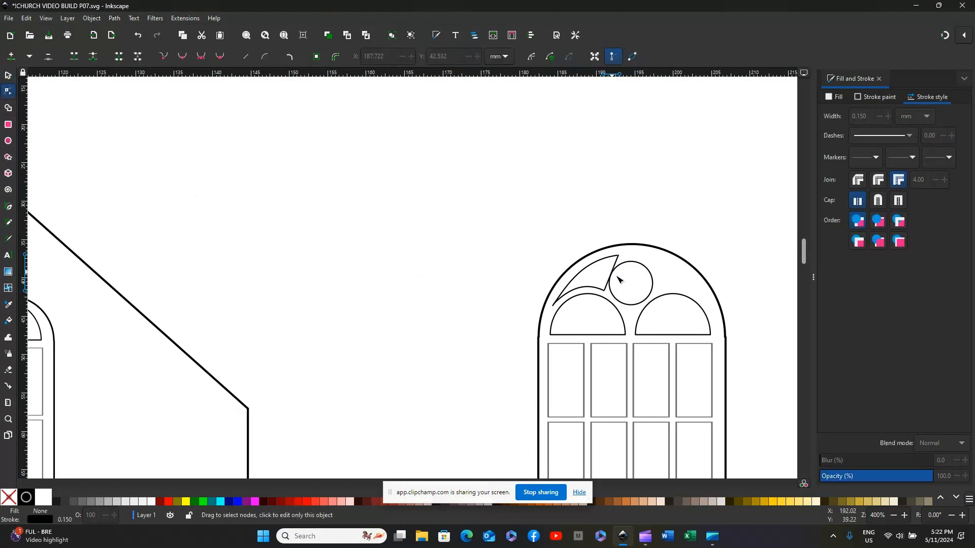
drag(613, 274, 610, 272)
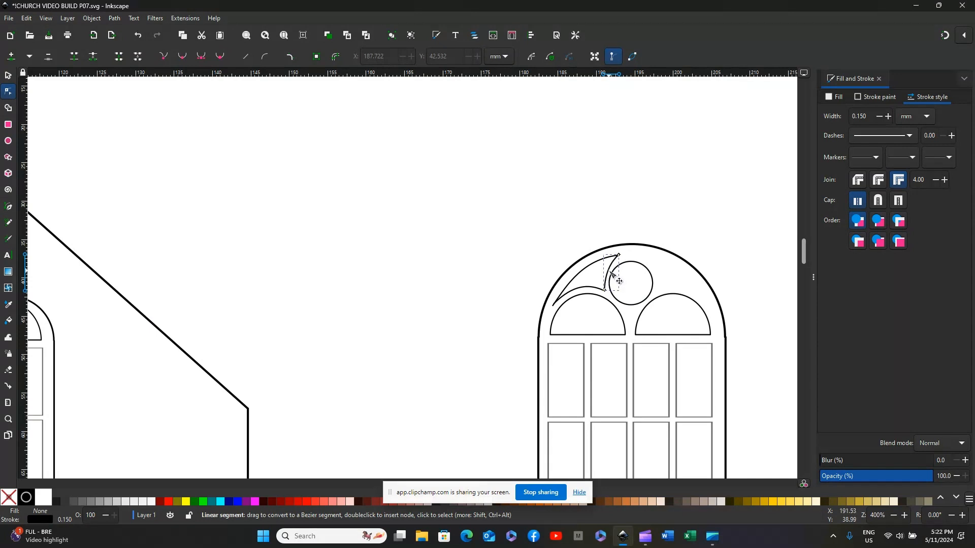
click(572, 211)
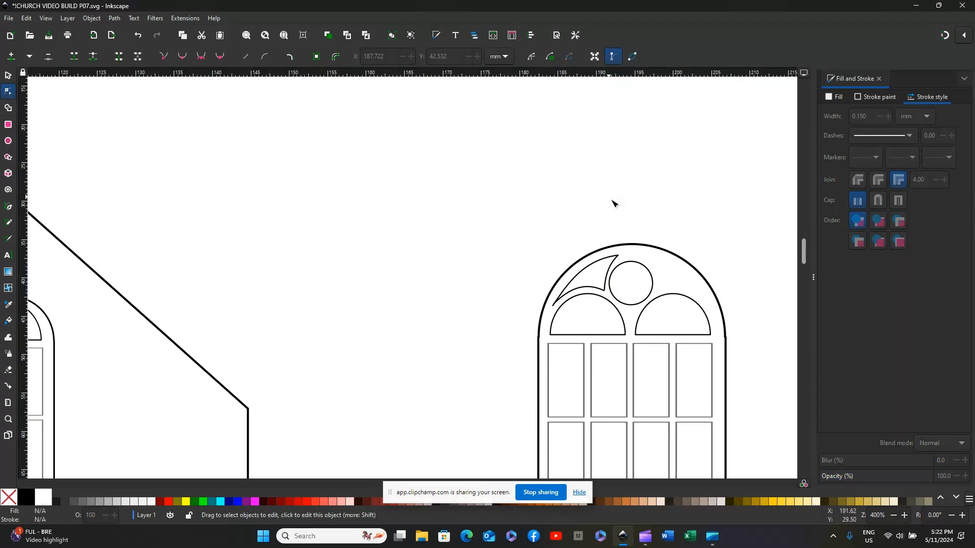
Move the short curve's upper node right to about X 193.3 mm and refine its bend to follow the circle.
click(618, 258)
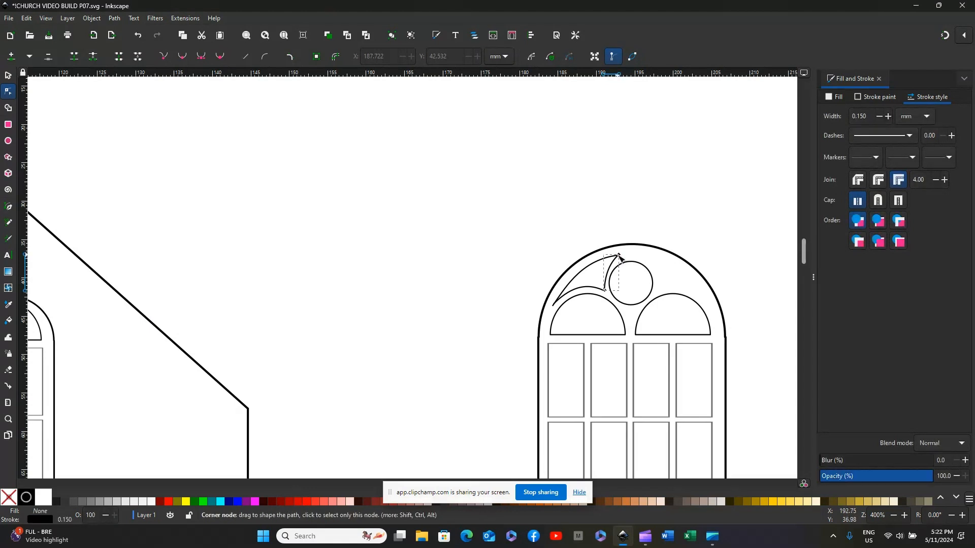
drag(619, 256, 623, 256)
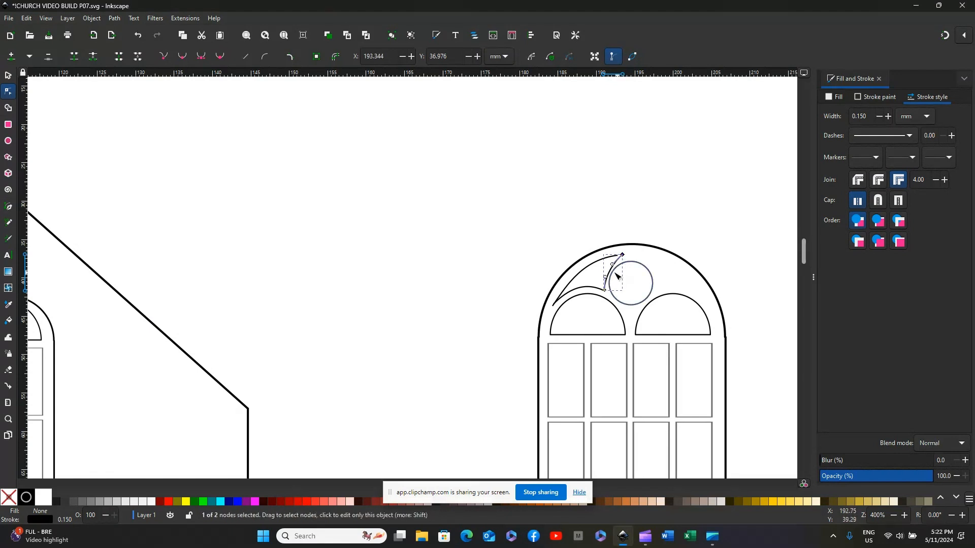
click(571, 243)
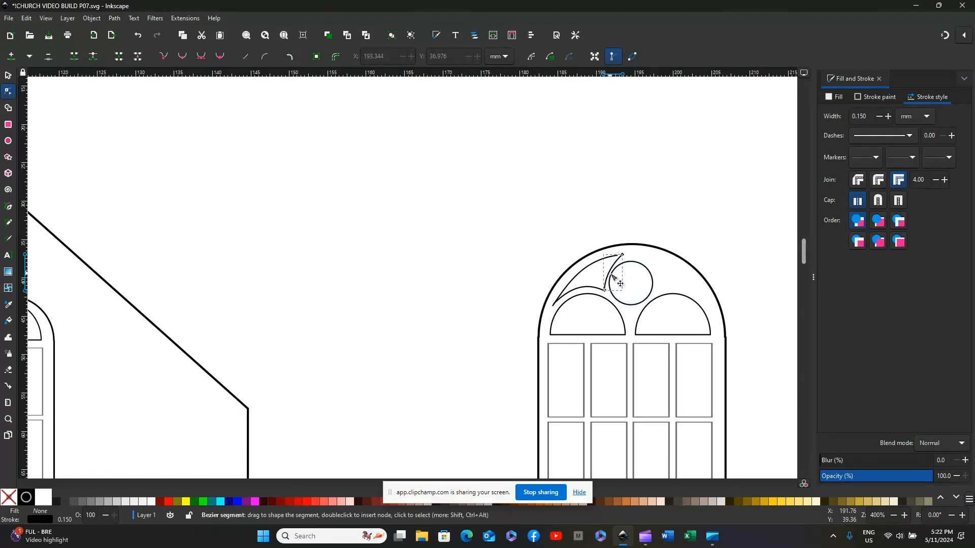
click(613, 274)
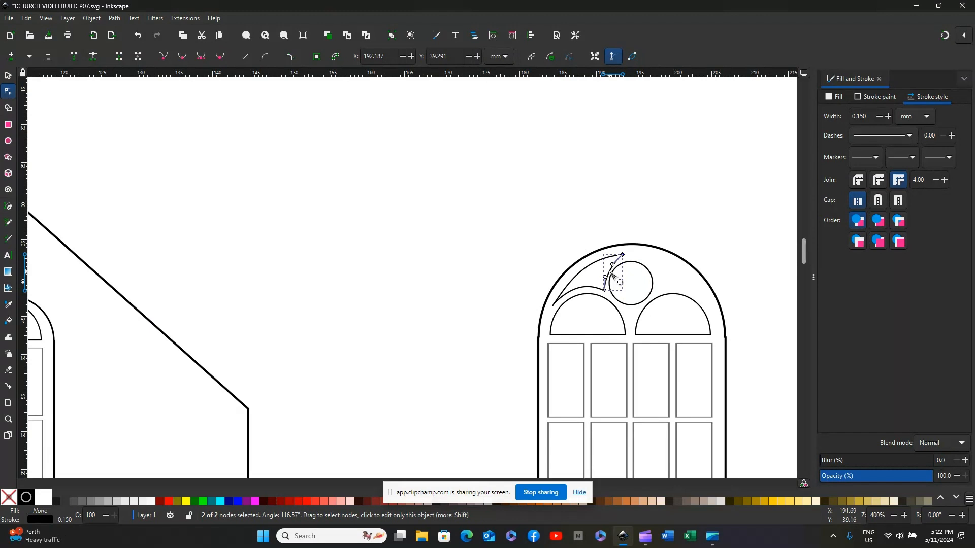
drag(611, 274, 610, 274)
click(564, 239)
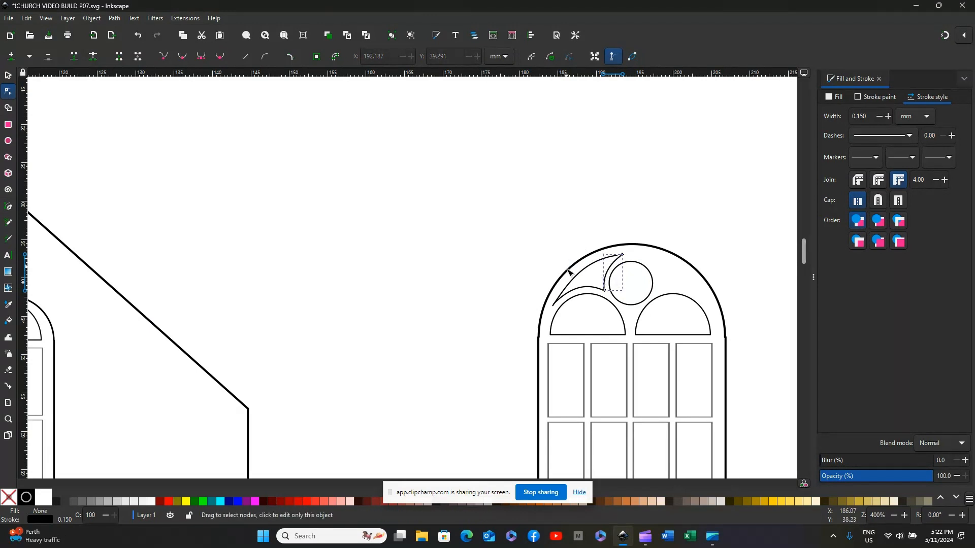
Move the long curve's upper node right to about X 193.28 mm, Y 37.11 mm so it meets the curve beside the circle, and deselect it.
click(592, 269)
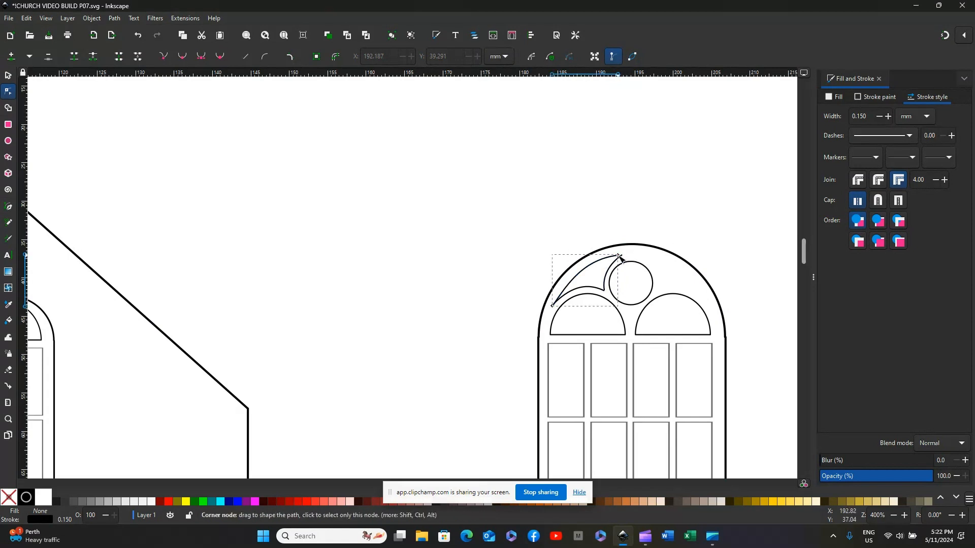
drag(620, 256, 626, 258)
click(562, 227)
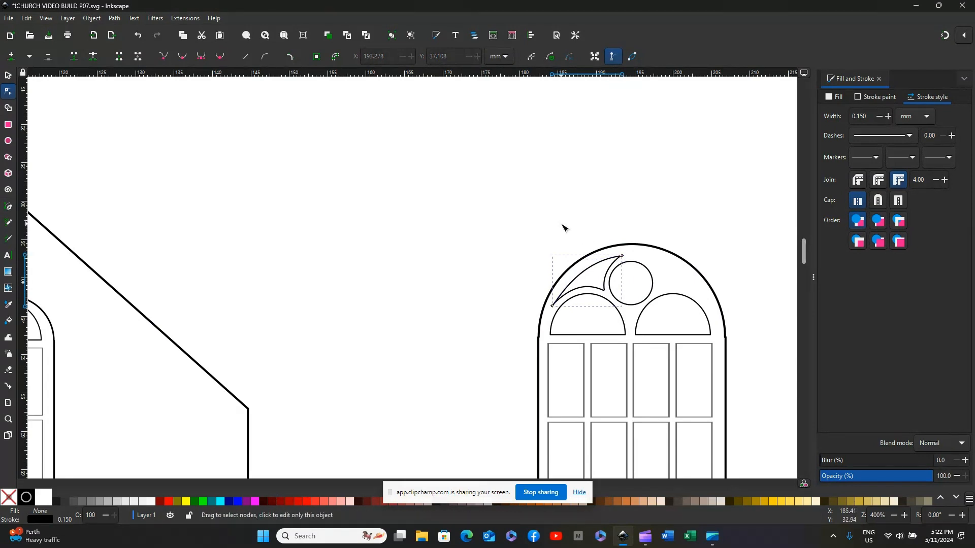
right_click(561, 225)
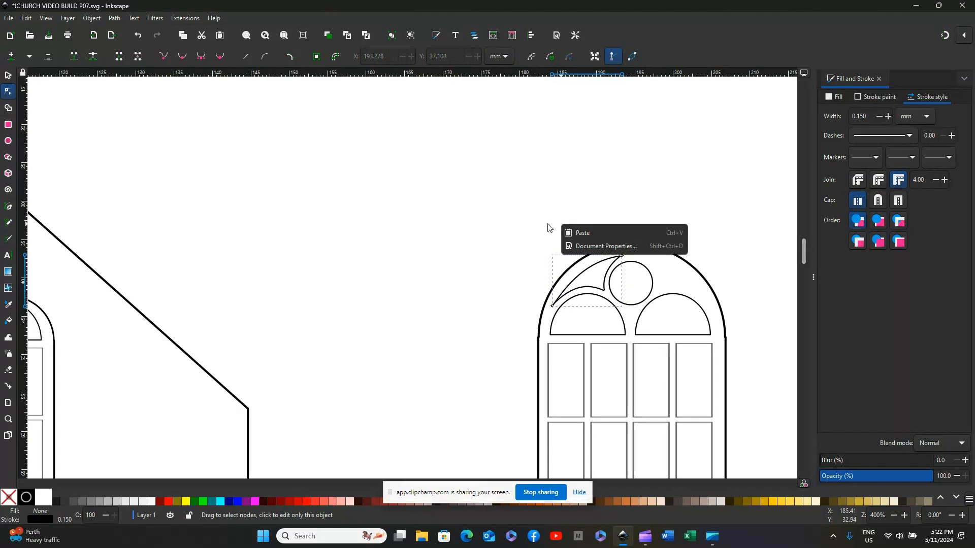
click(7, 76)
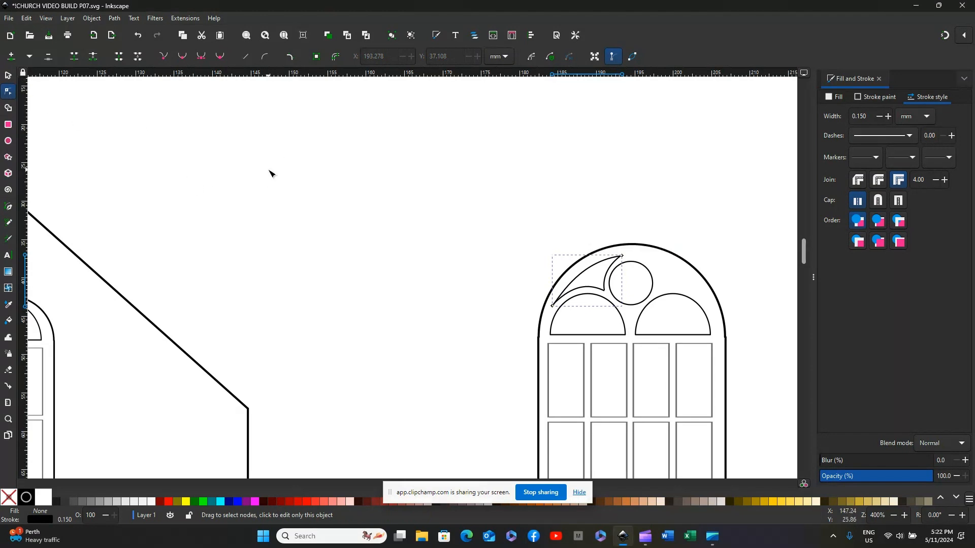
click(429, 224)
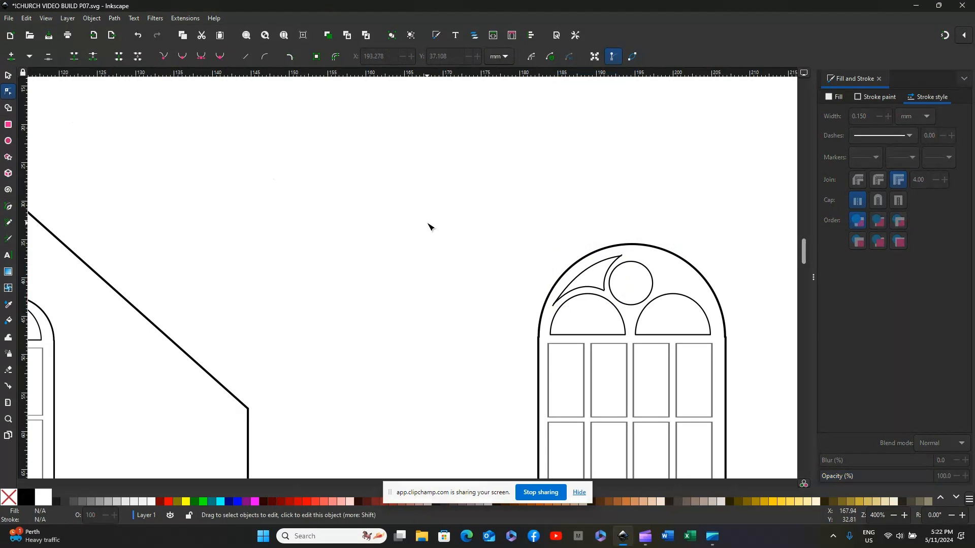
Select all curves of the pointed tracery shape beside the circle and group them.
key(s)
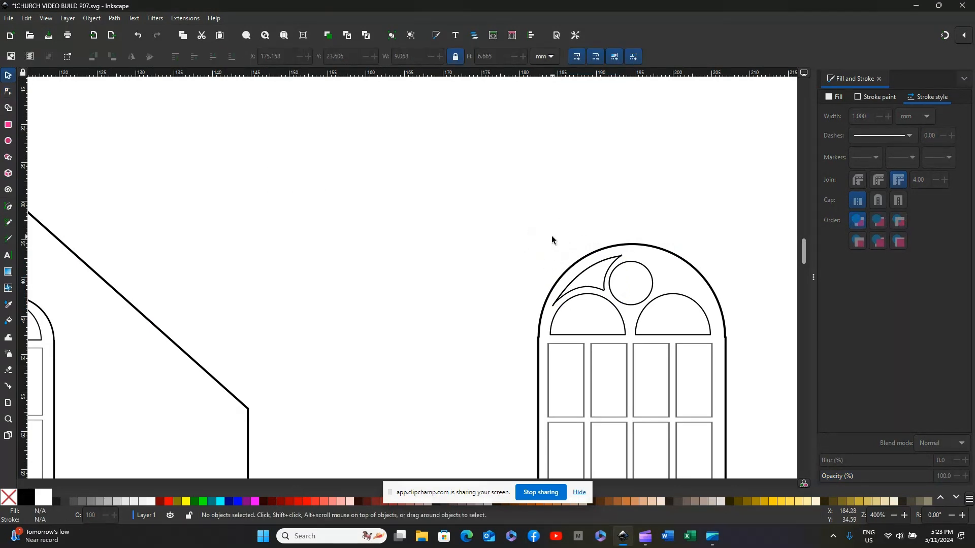
mouse_move(552, 245)
mouse_down()
mouse_move(636, 276)
mouse_move(631, 312)
mouse_up()
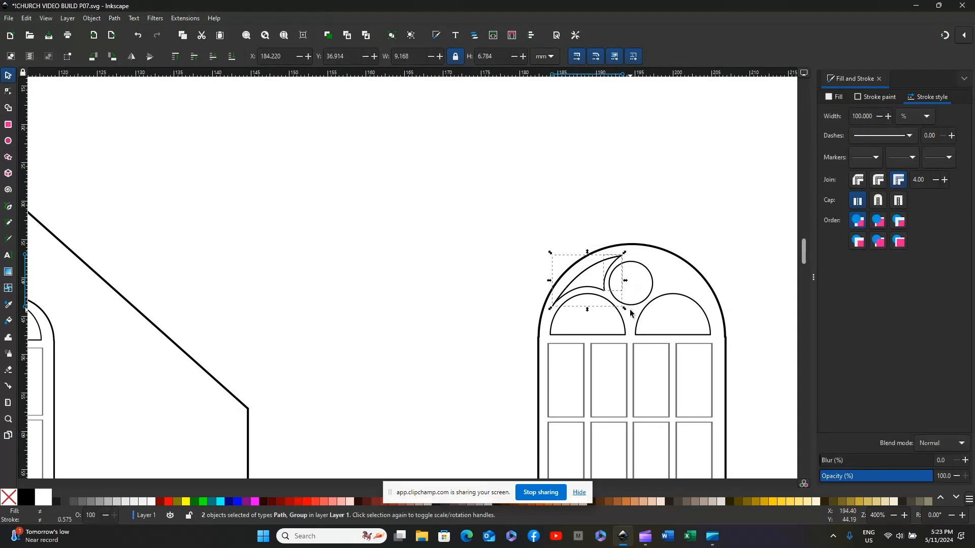
click(92, 18)
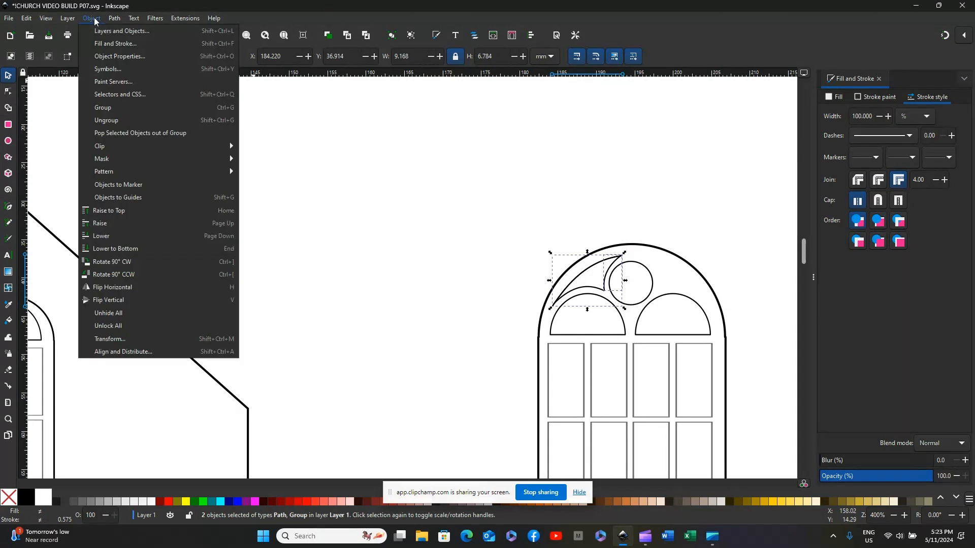
click(112, 108)
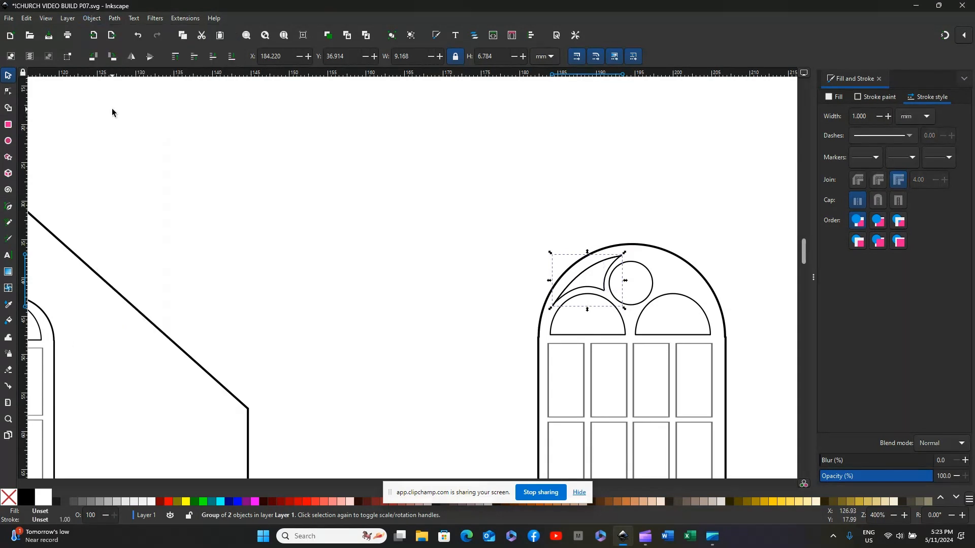
Duplicate the grouped tracery shape and place the copy outside the window, above and left of its arch, at about X 176 mm, Y 28.5 mm.
right_click(582, 274)
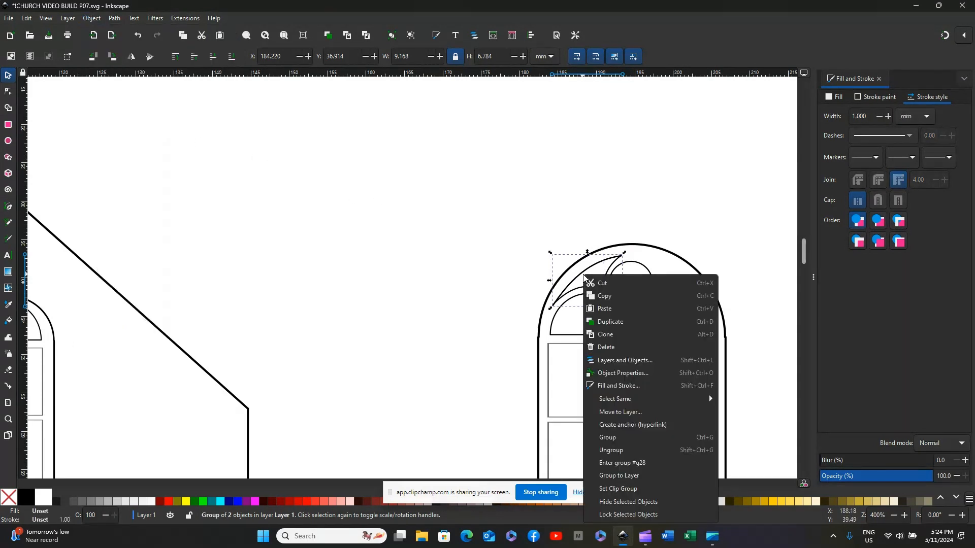
click(609, 323)
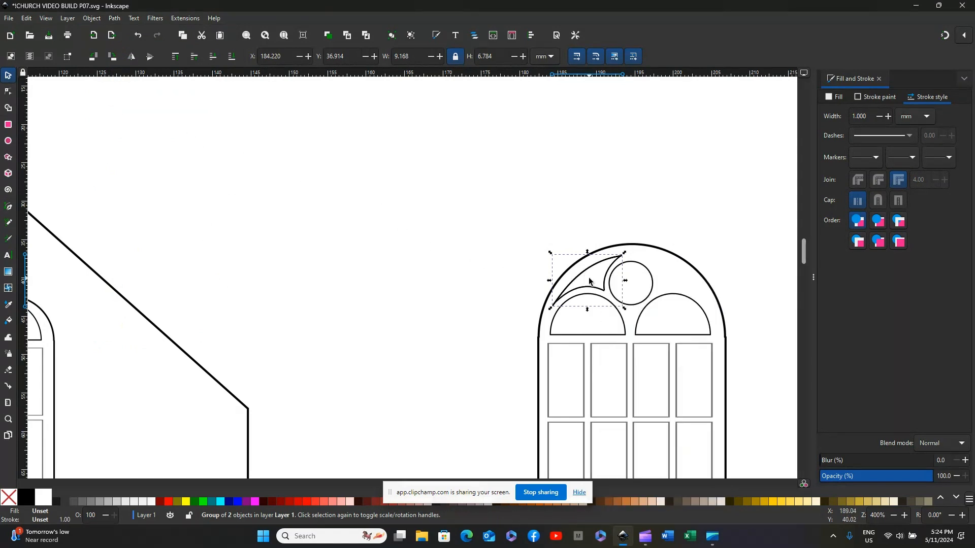
drag(584, 273, 518, 206)
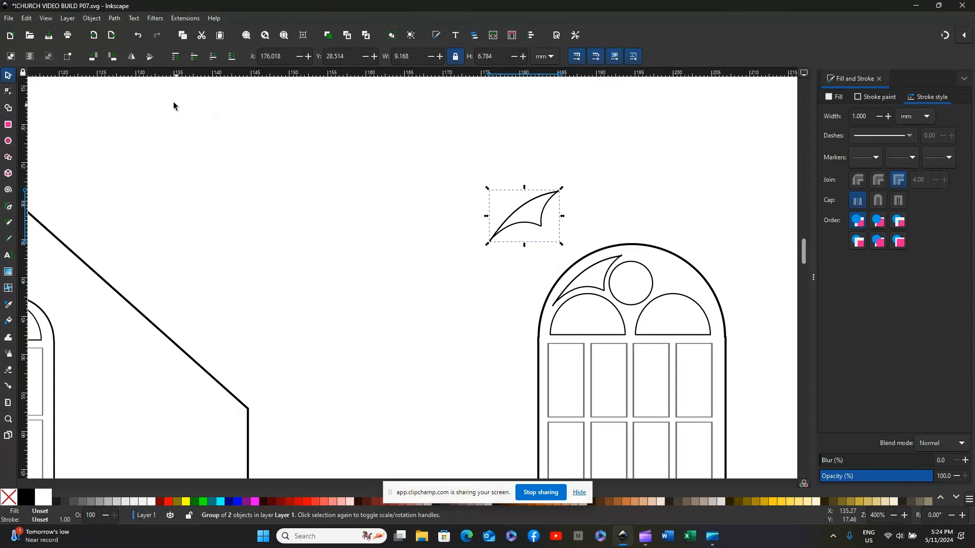
Flip the tracery copy horizontally and position it on the circle's right side at about X 195.6 mm, Y 37.05 mm.
click(130, 56)
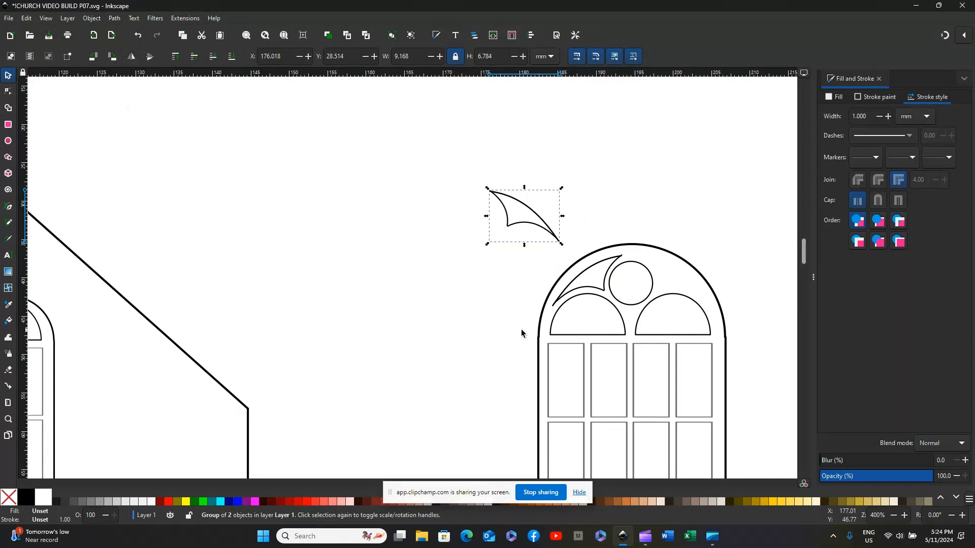
drag(542, 215, 683, 279)
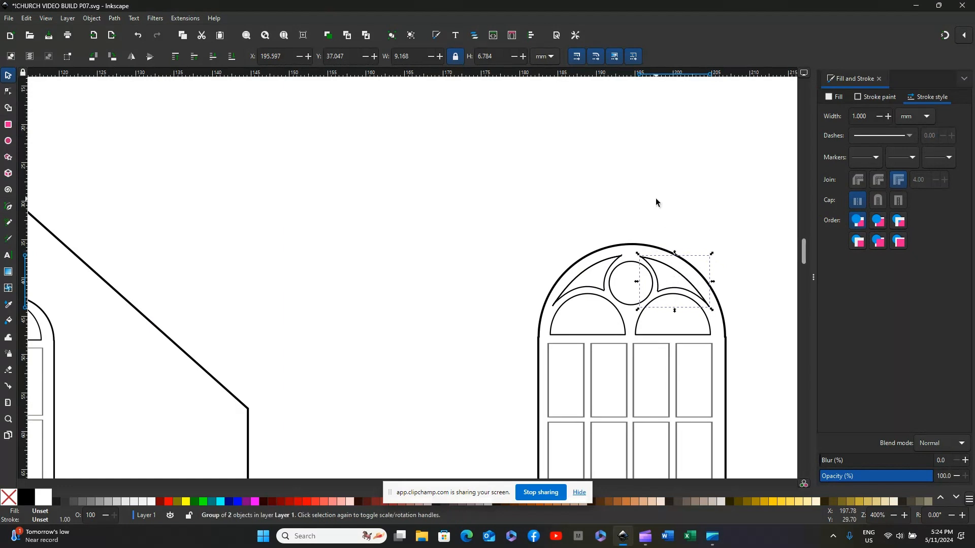
click(656, 198)
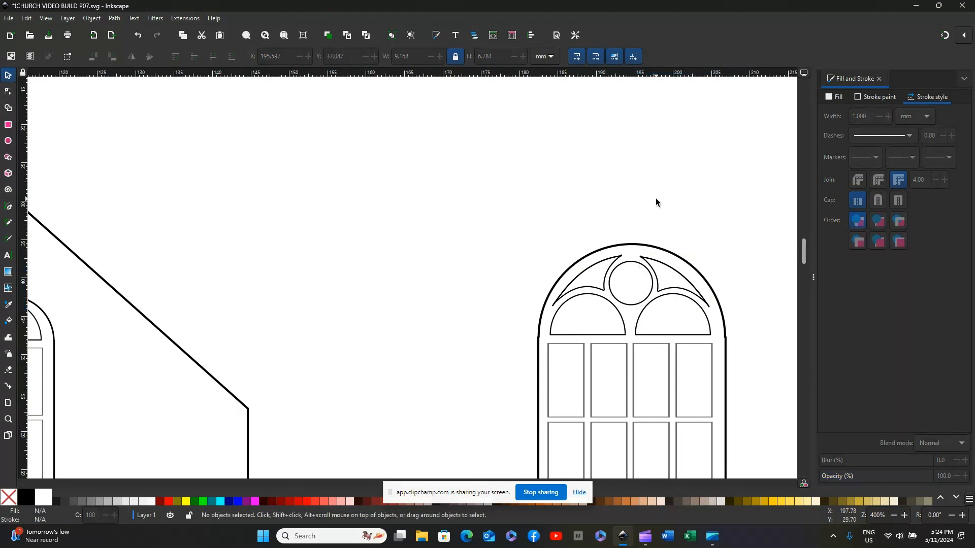
Group all parts of the completed arched window and move it over the large upper window on the church facade, at about X 77.15 mm, Y 33.58 mm.
scroll(655, 198, down, 1)
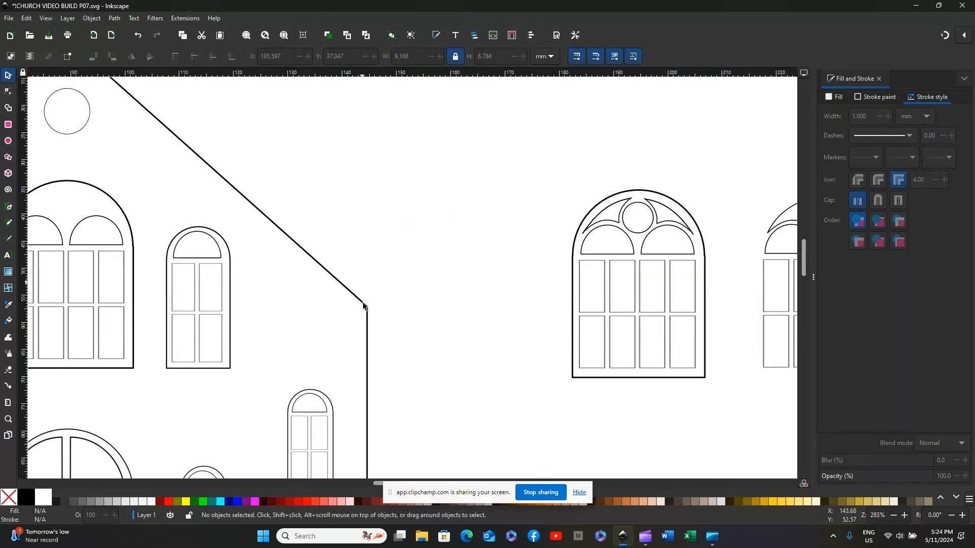
click(579, 492)
mouse_move(410, 483)
mouse_down()
mouse_move(385, 485)
mouse_move(399, 489)
mouse_up()
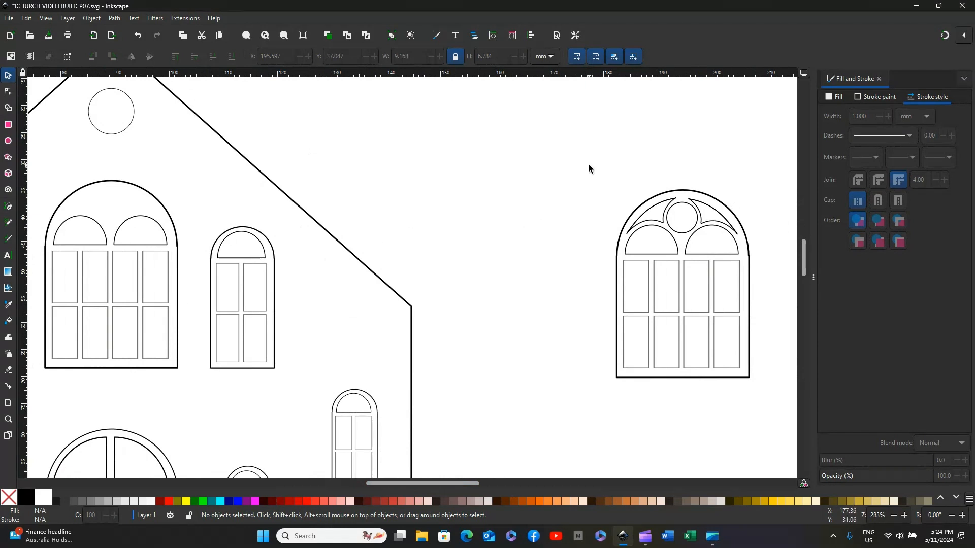
drag(589, 165, 769, 392)
click(91, 20)
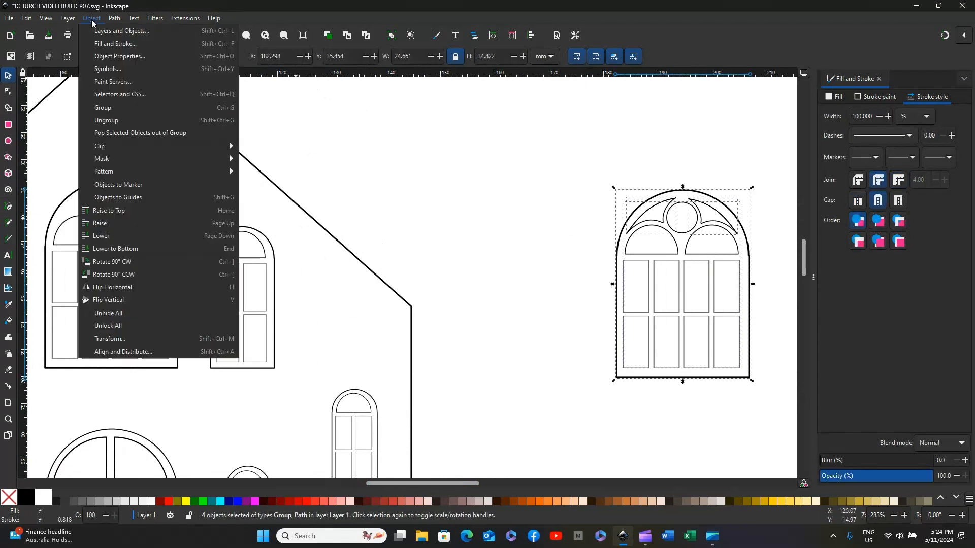
click(106, 108)
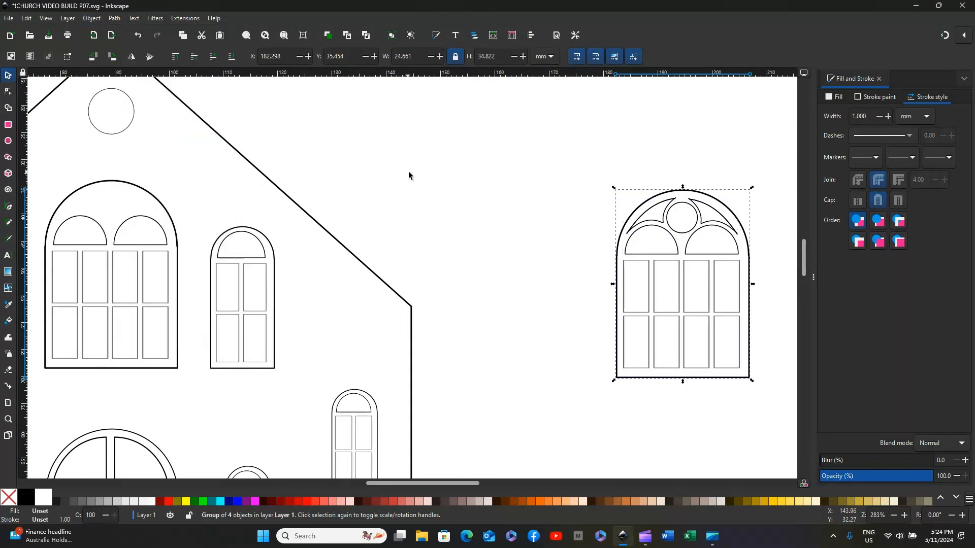
click(490, 243)
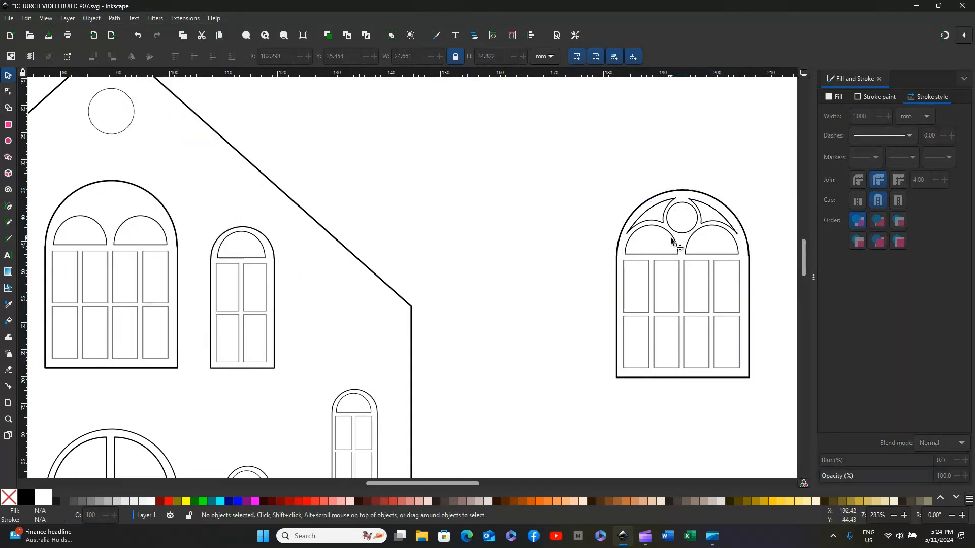
drag(638, 245, 94, 229)
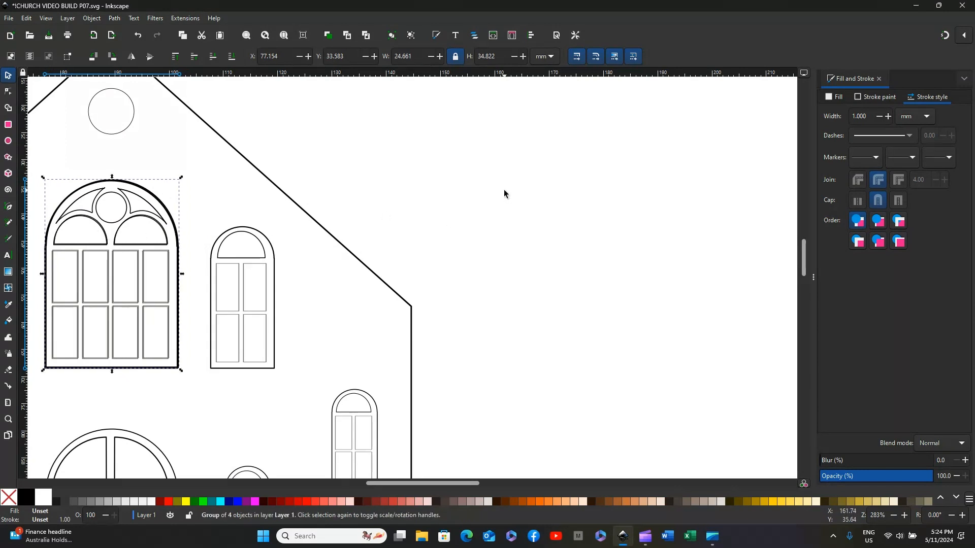